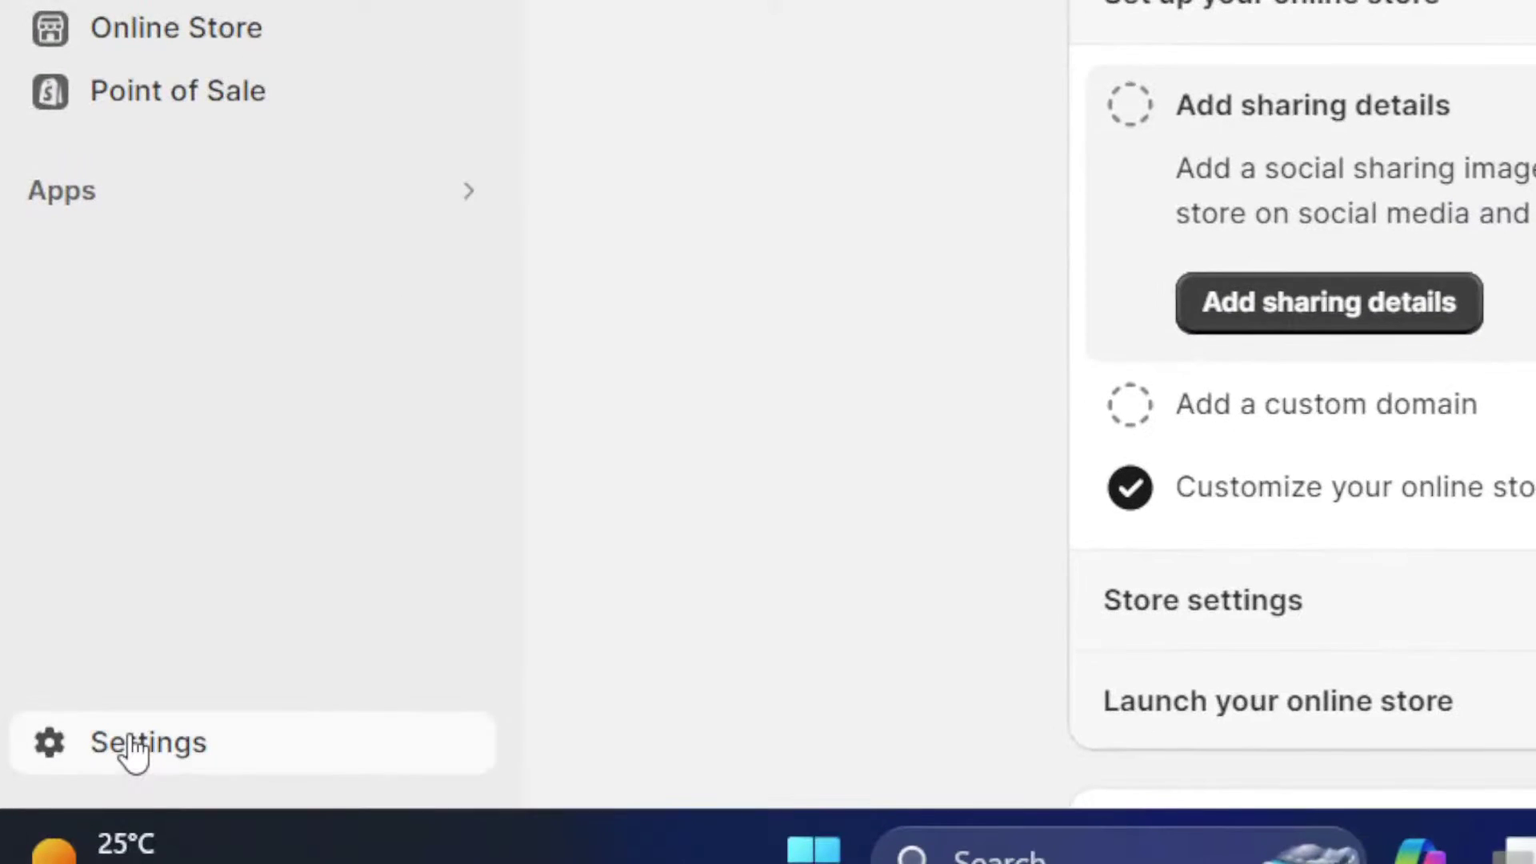
# Step: Open the general shipping profile in the store's Shipping and delivery settings
pyautogui.click(132, 748)
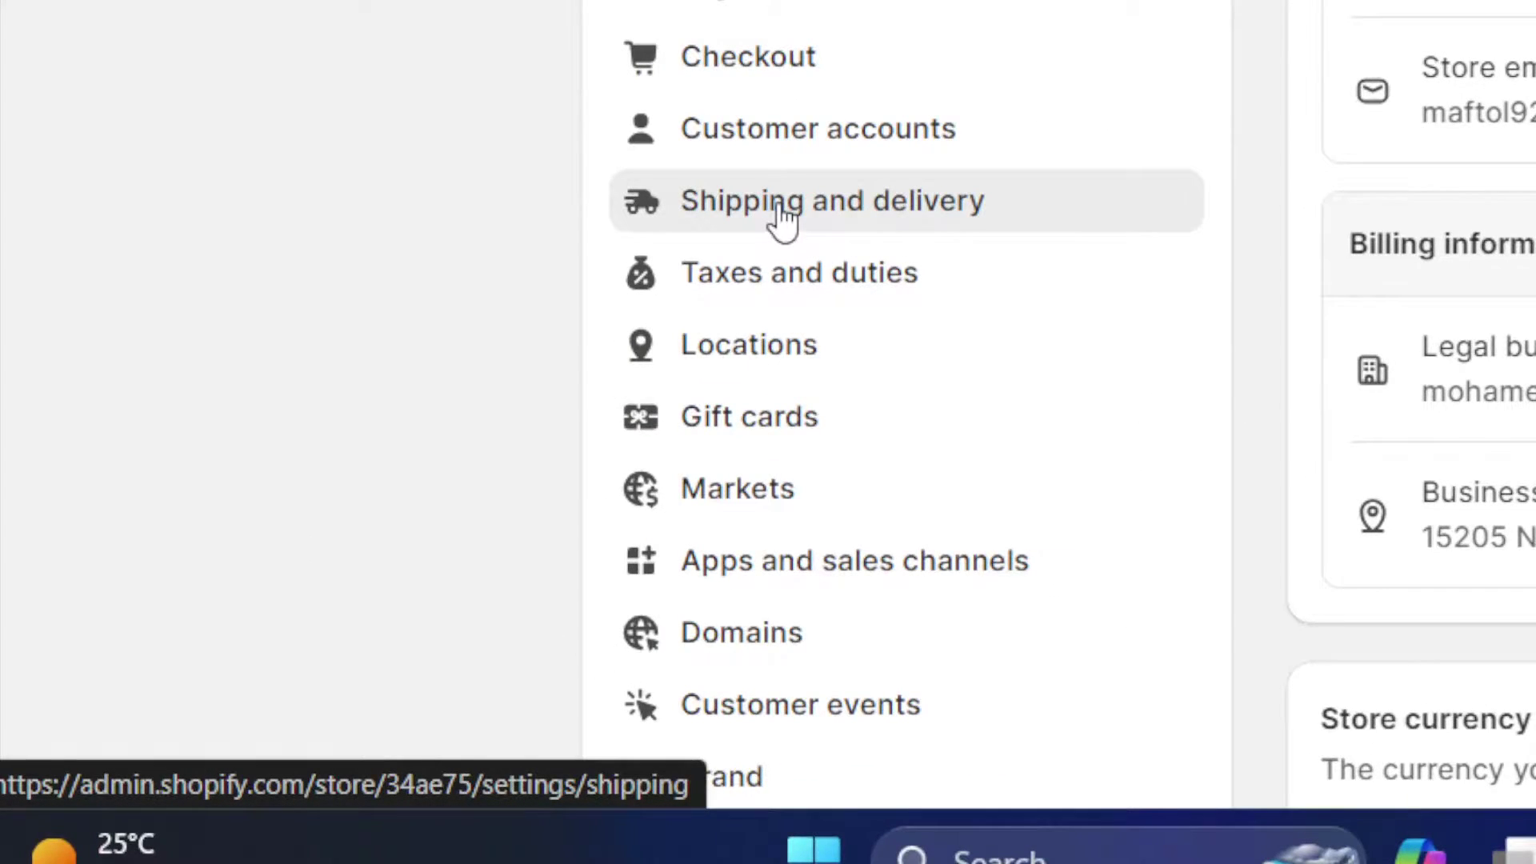
pyautogui.click(783, 220)
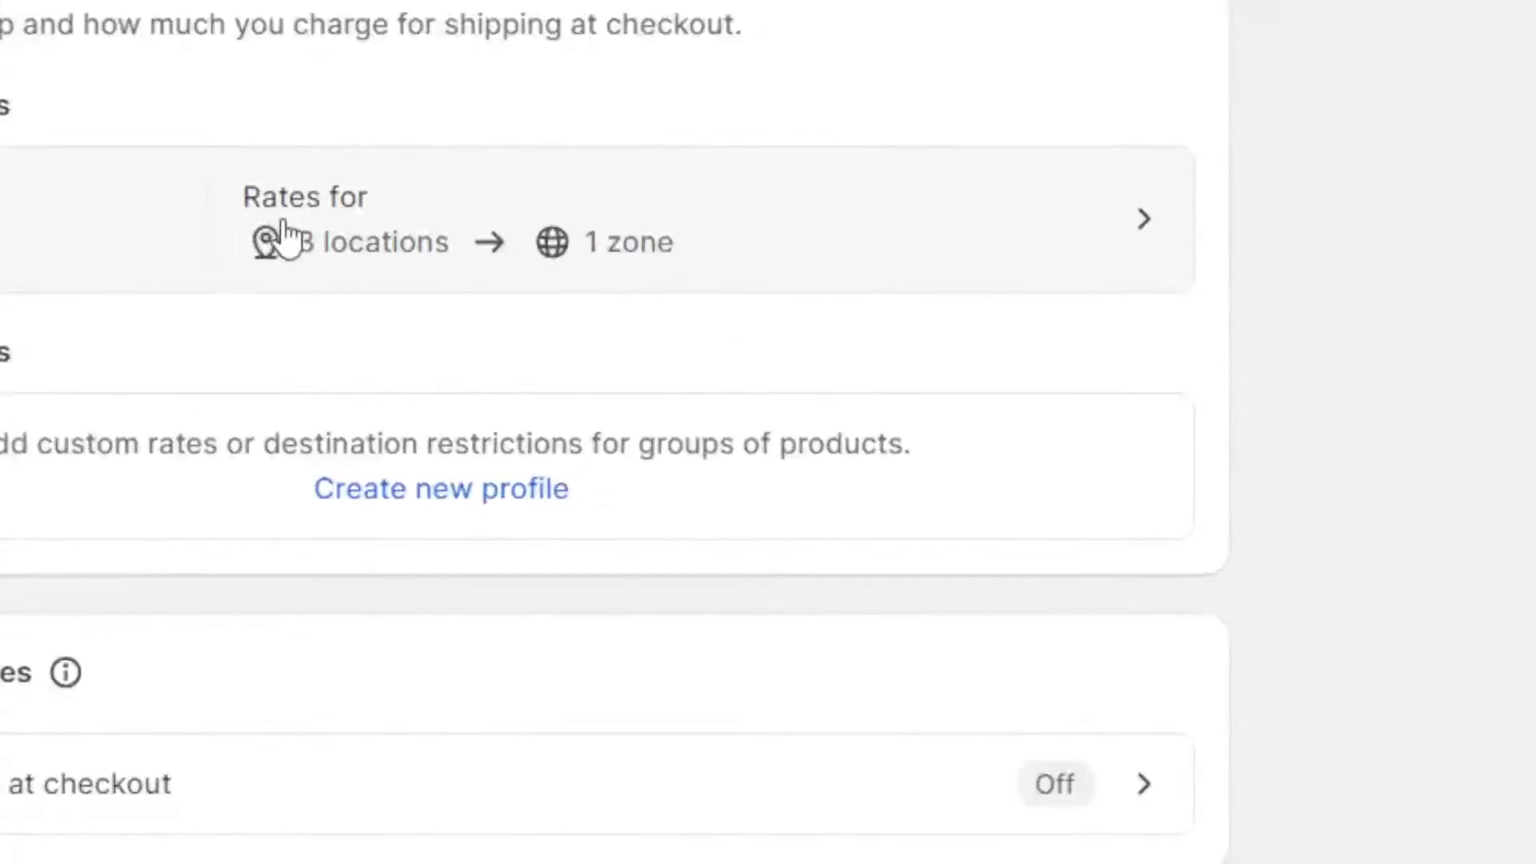
pyautogui.click(318, 231)
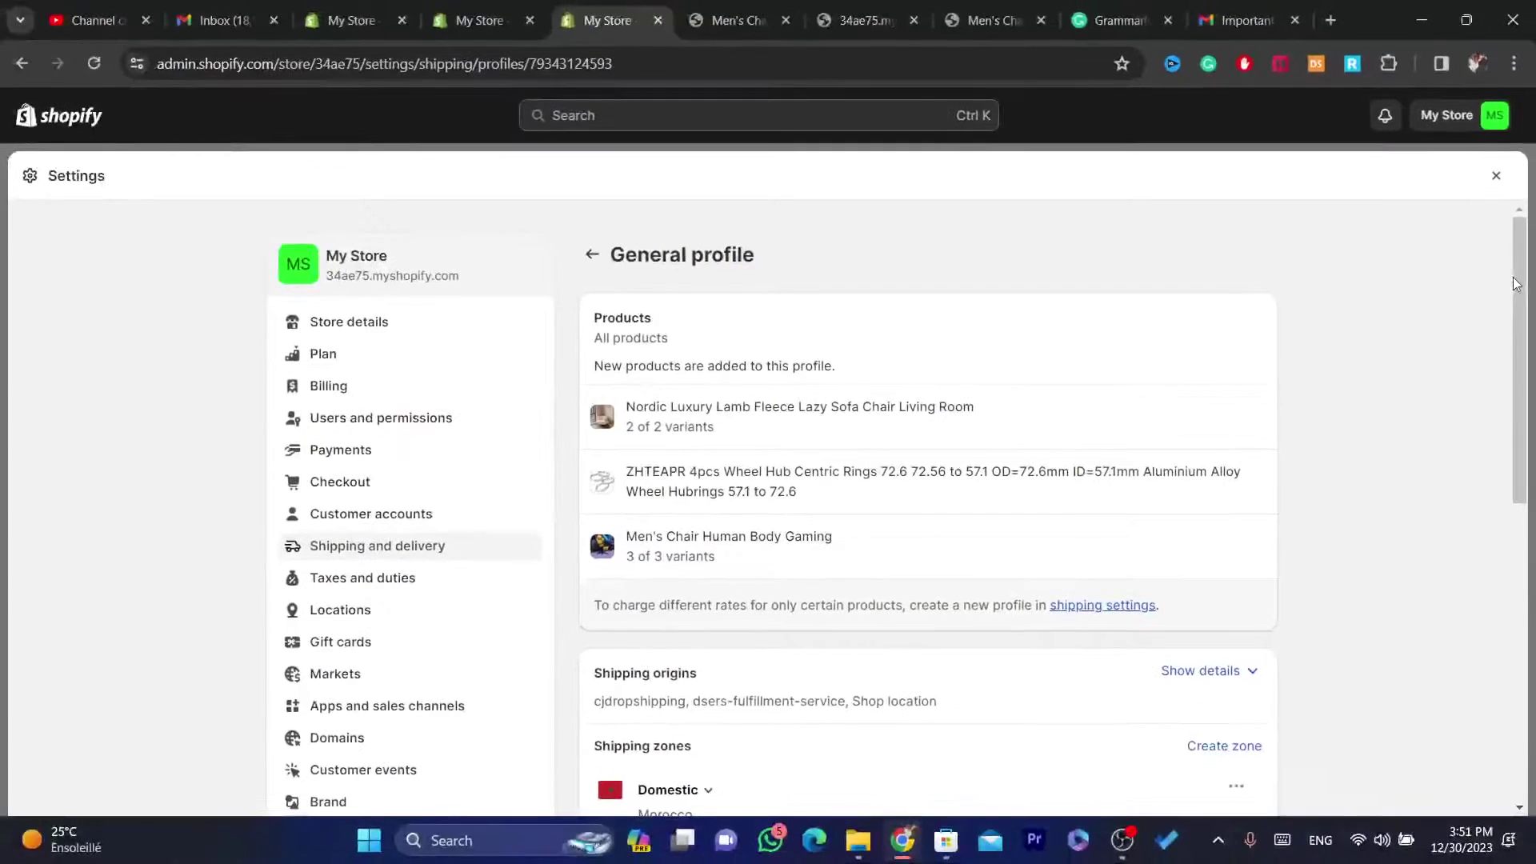
# Step: Expand the list of countries and regions not in a market and examine the section on starting to ship to more places
pyautogui.moveTo(1514, 284); pyautogui.dragTo(1507, 526)
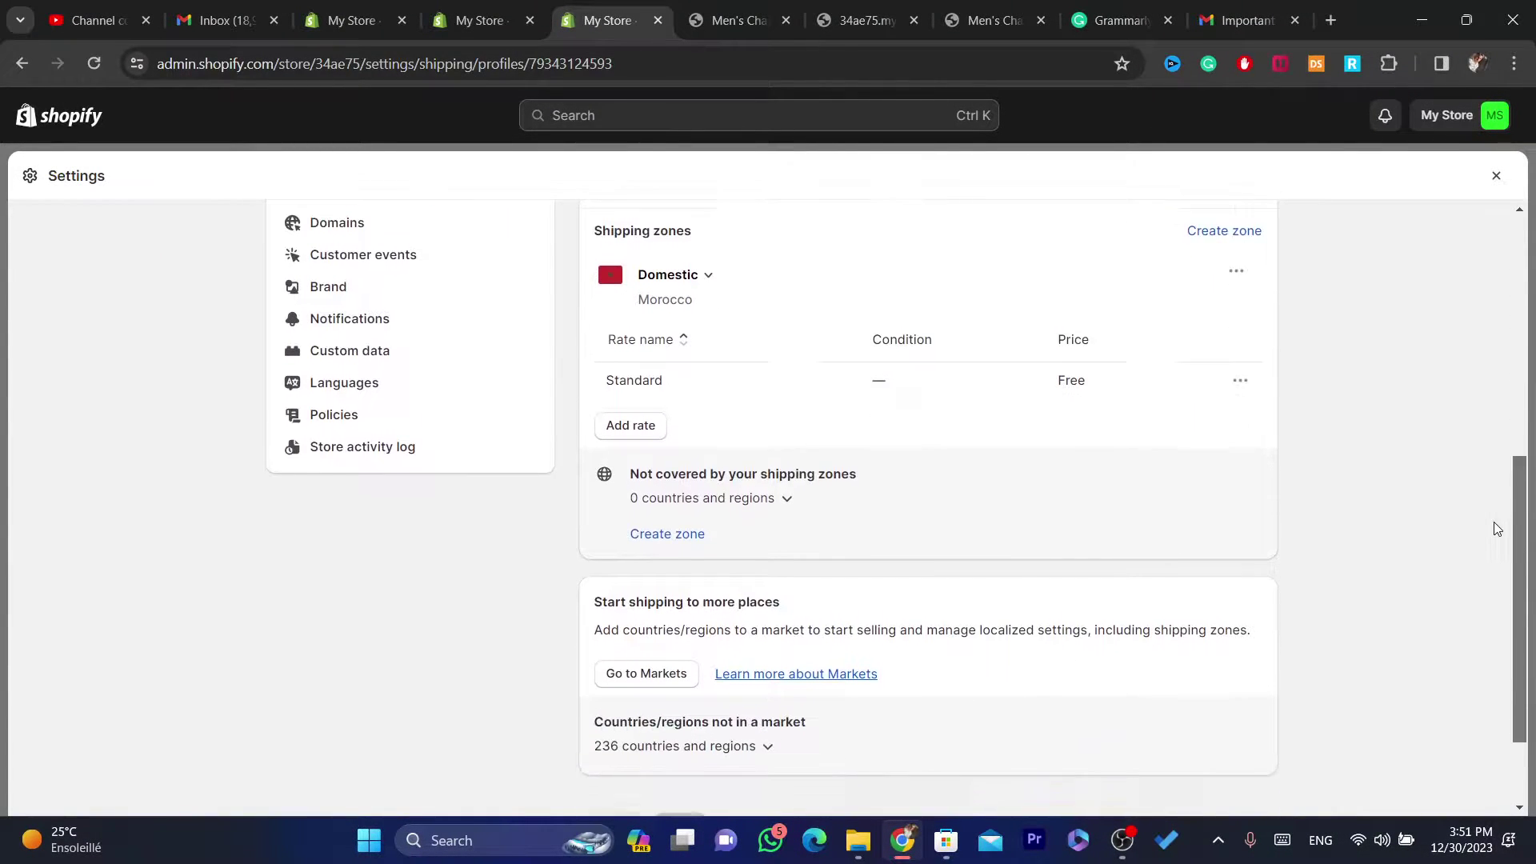
pyautogui.scroll(-2, 799, 494)
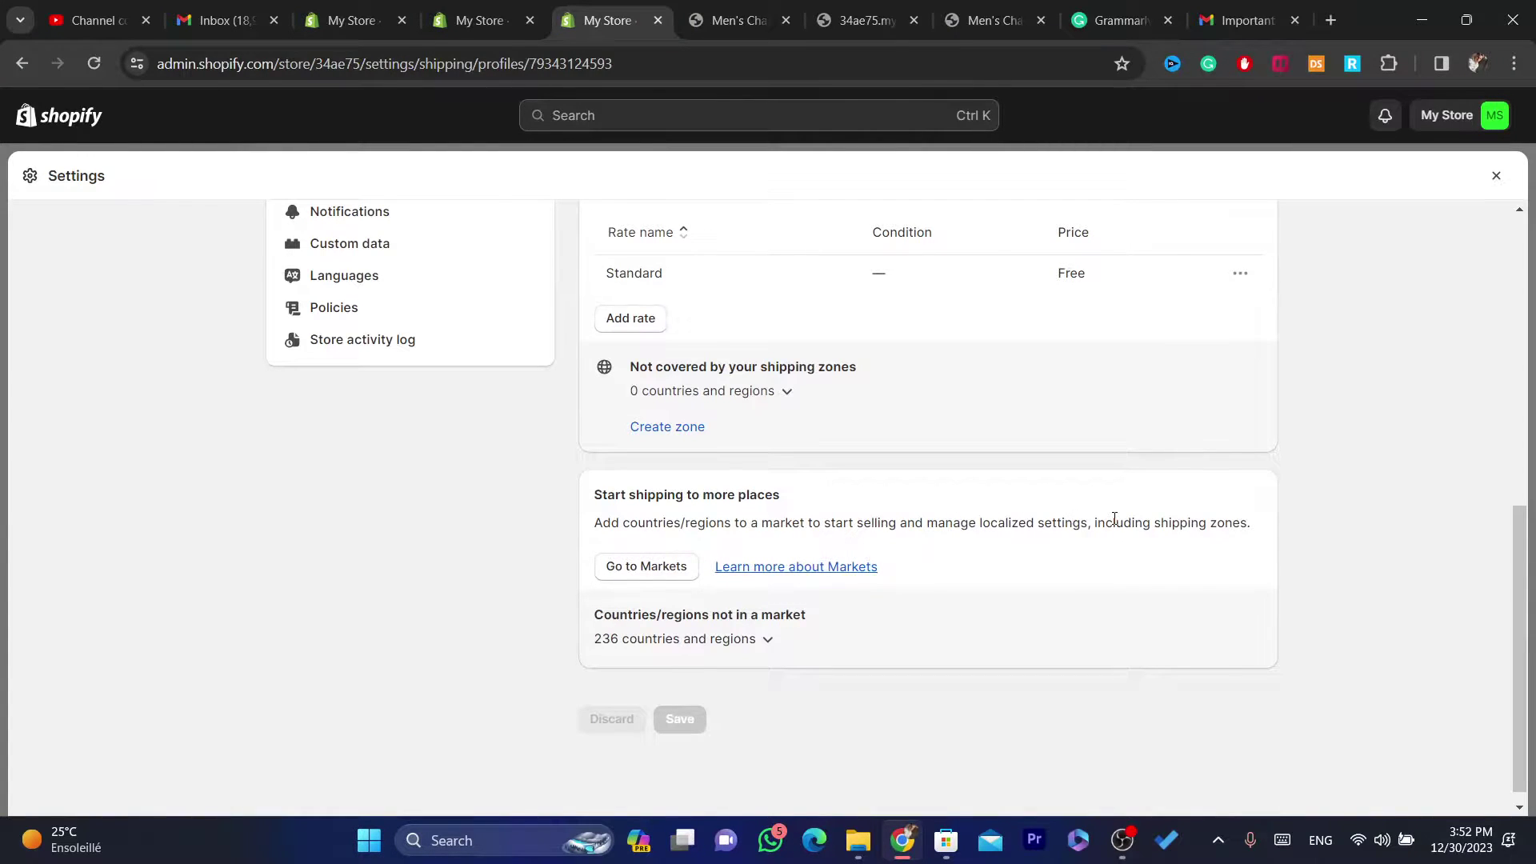
pyautogui.moveTo(1514, 576); pyautogui.dragTo(1523, 588)
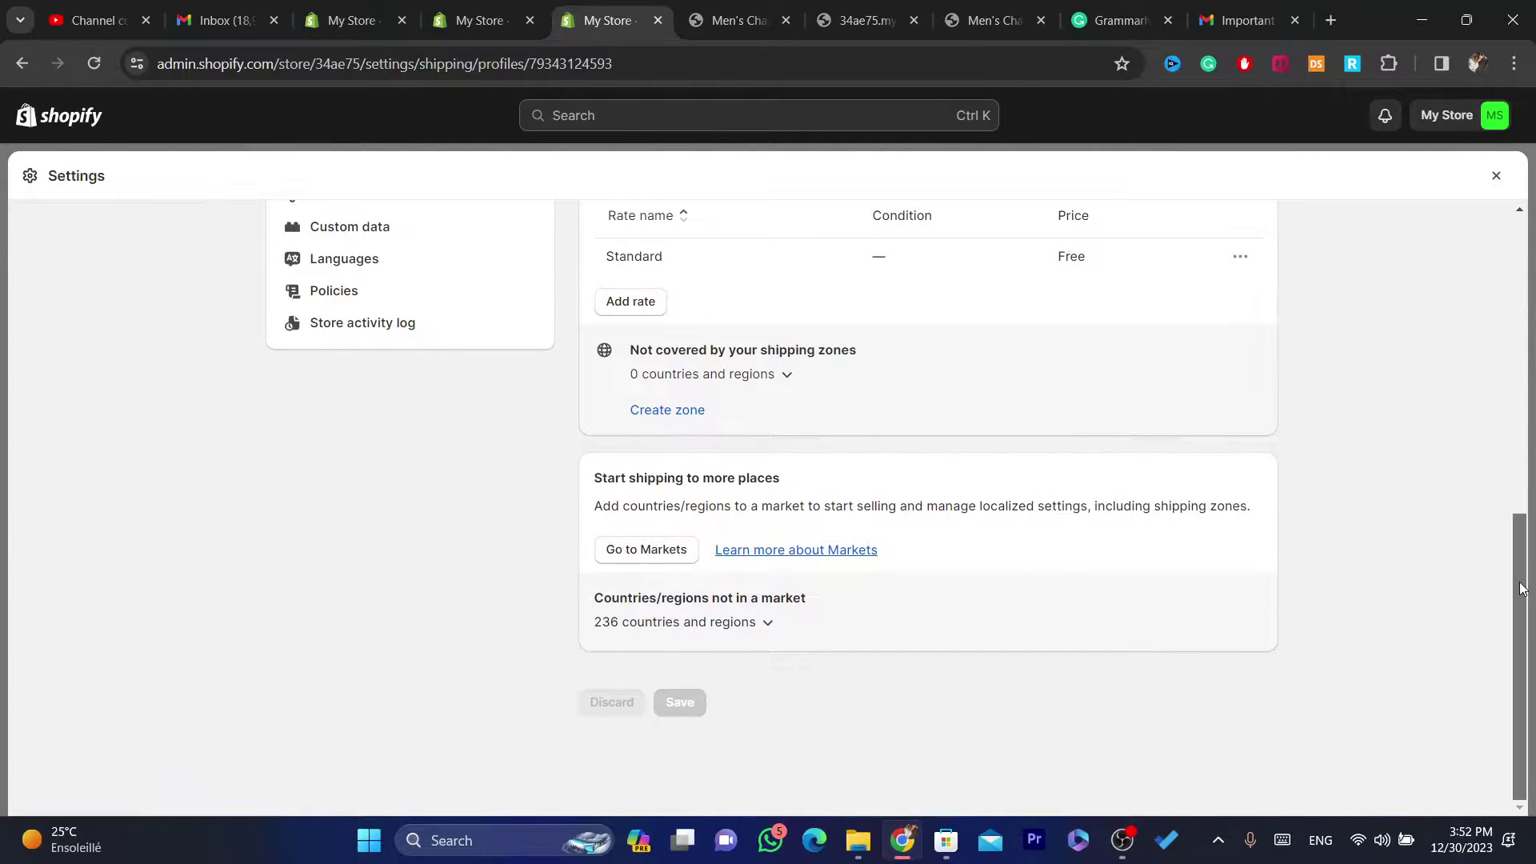
pyautogui.click(669, 623)
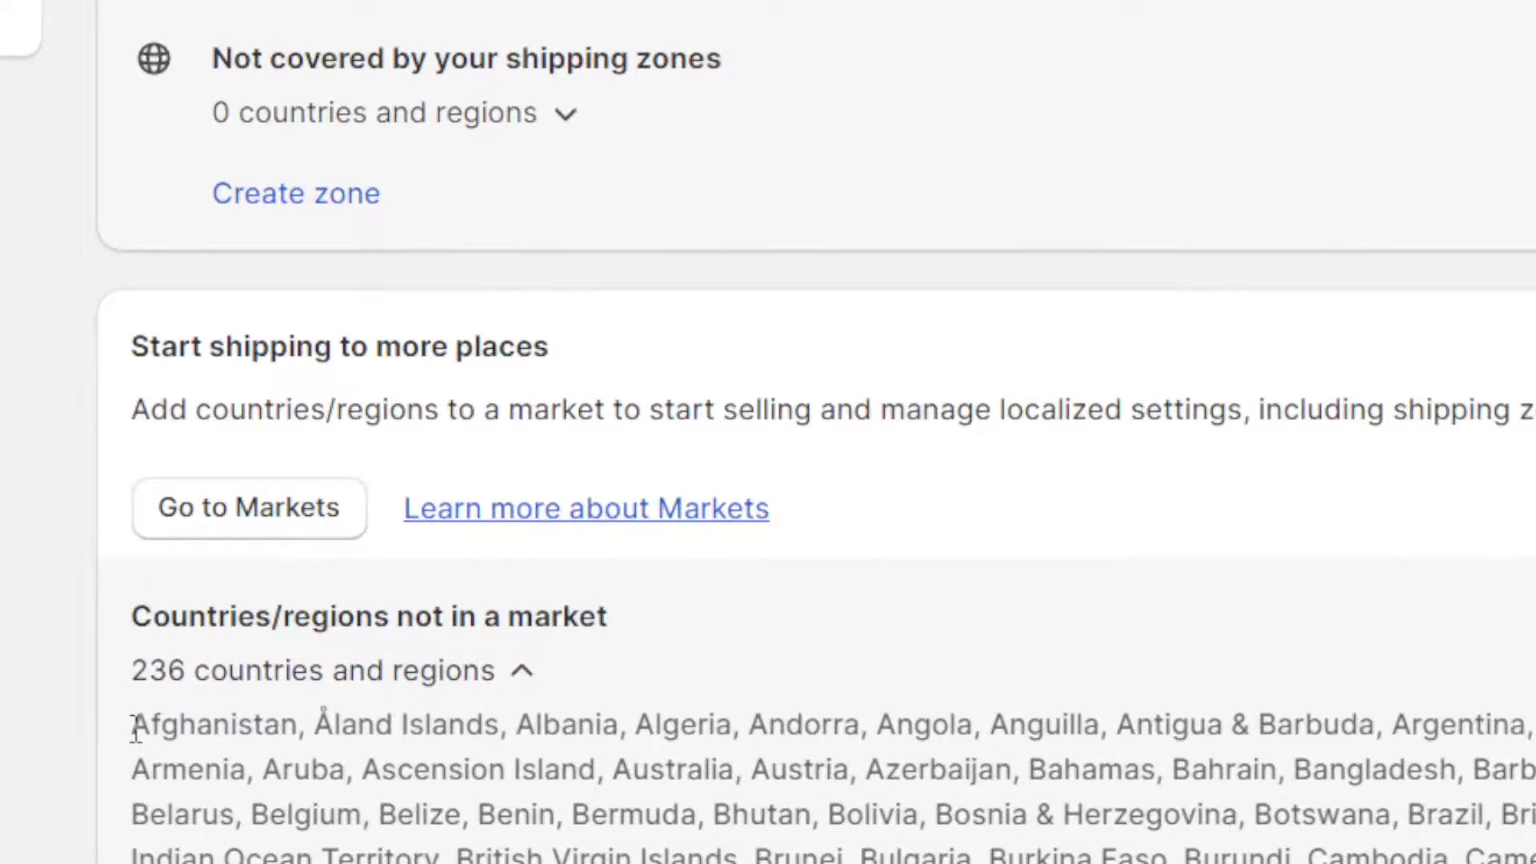
pyautogui.moveTo(594, 645); pyautogui.dragTo(824, 766)
pyautogui.moveTo(649, 737); pyautogui.dragTo(654, 737)
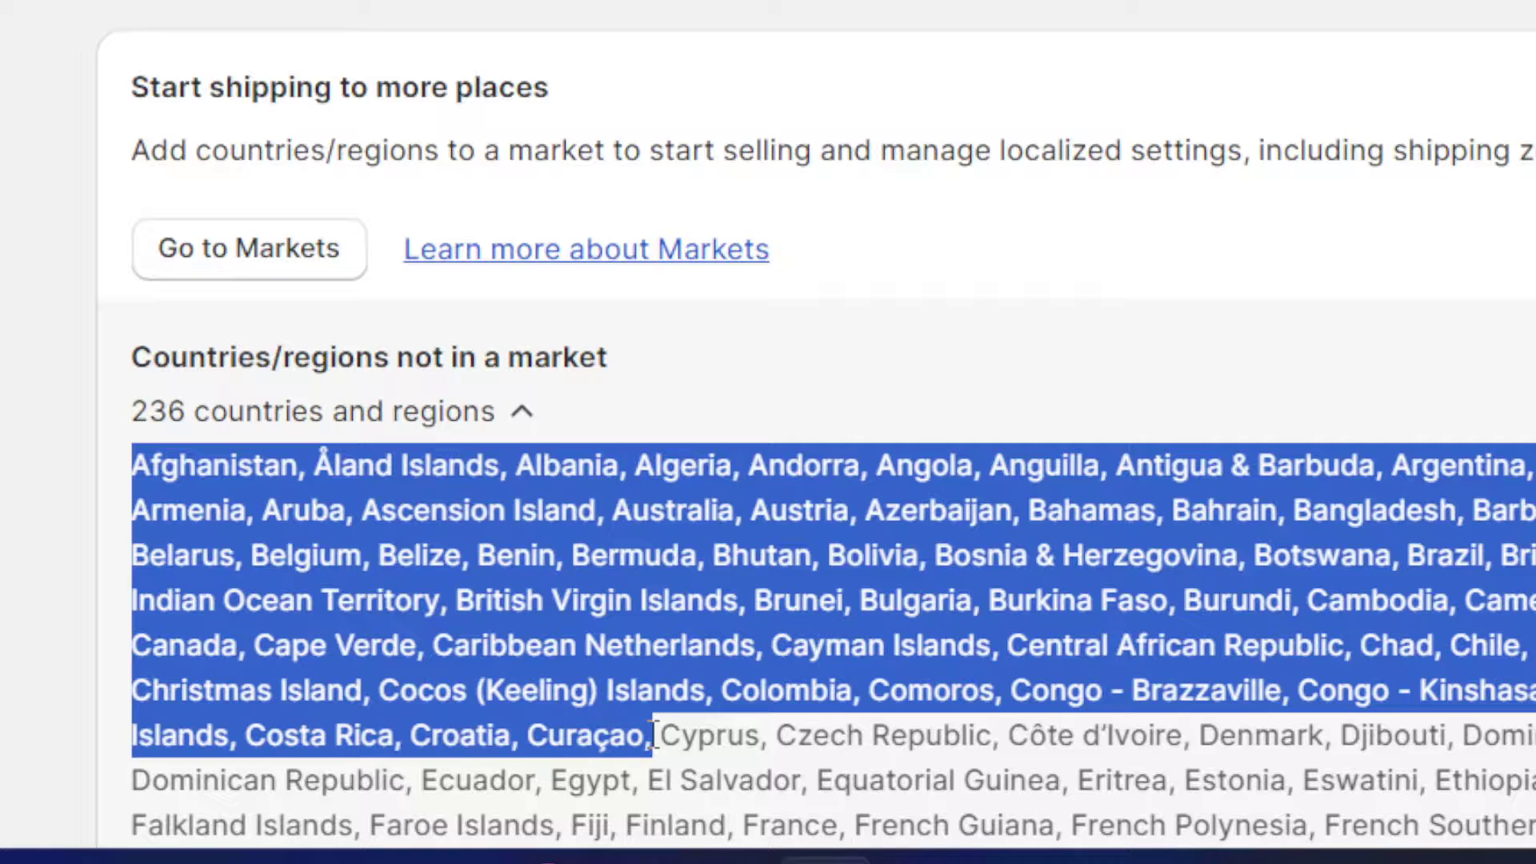
pyautogui.click(358, 491)
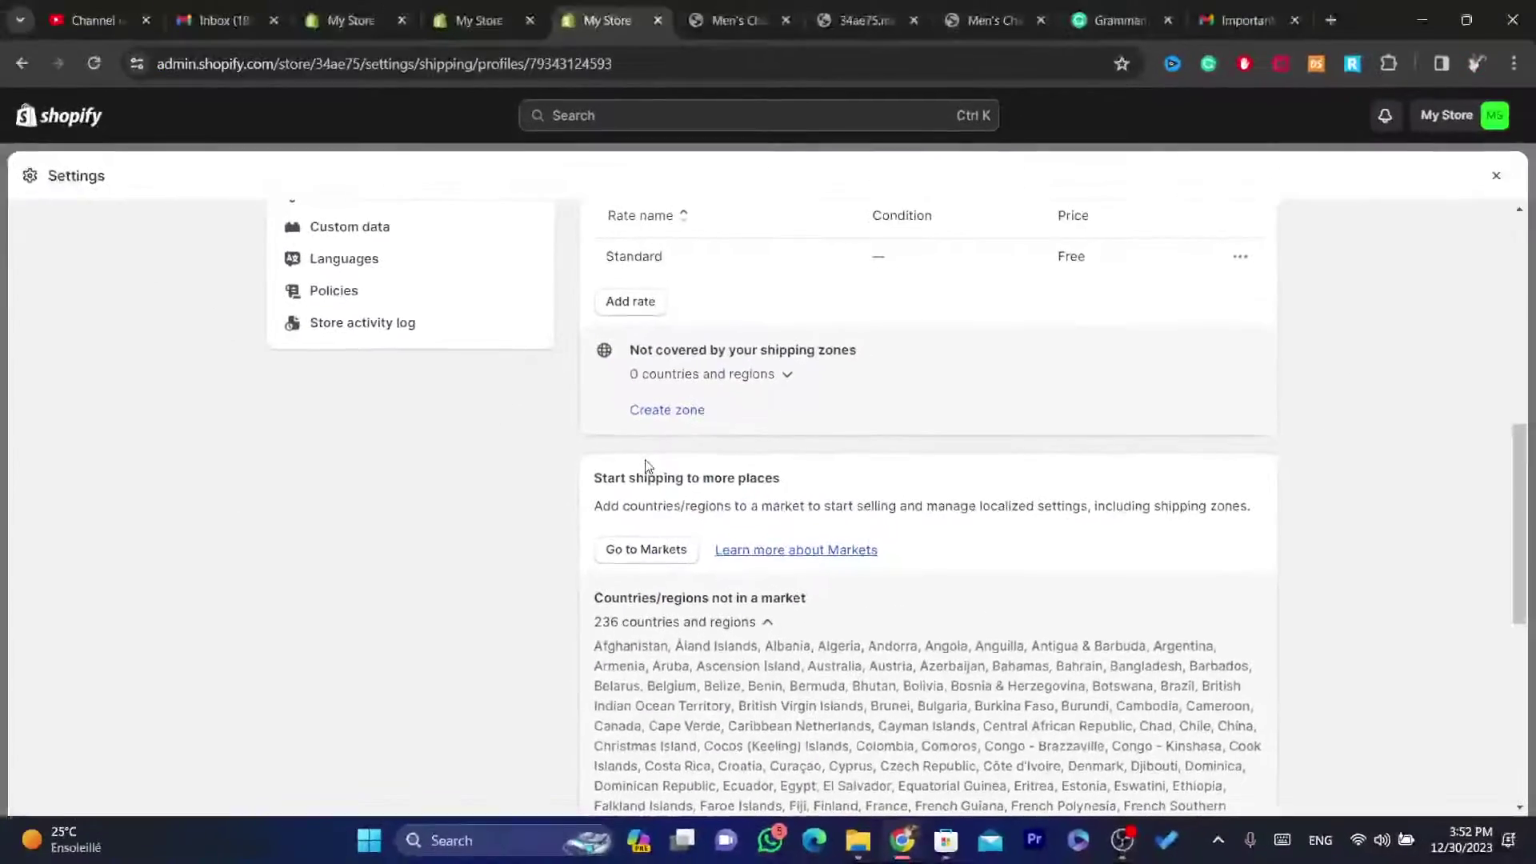
pyautogui.moveTo(131, 83); pyautogui.dragTo(476, 83)
pyautogui.moveTo(748, 479); pyautogui.dragTo(737, 480)
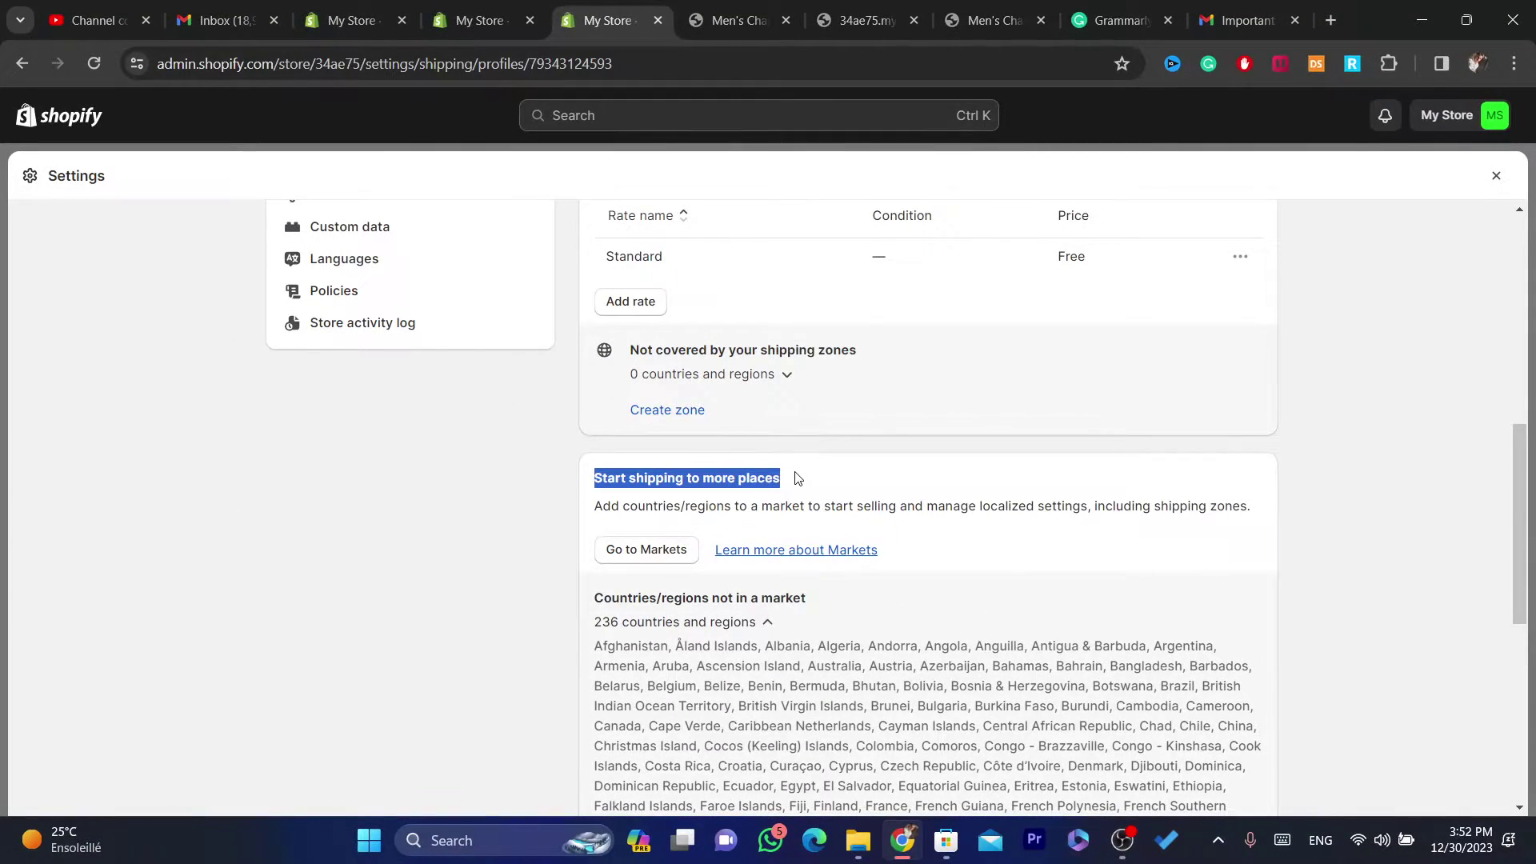
pyautogui.click(796, 478)
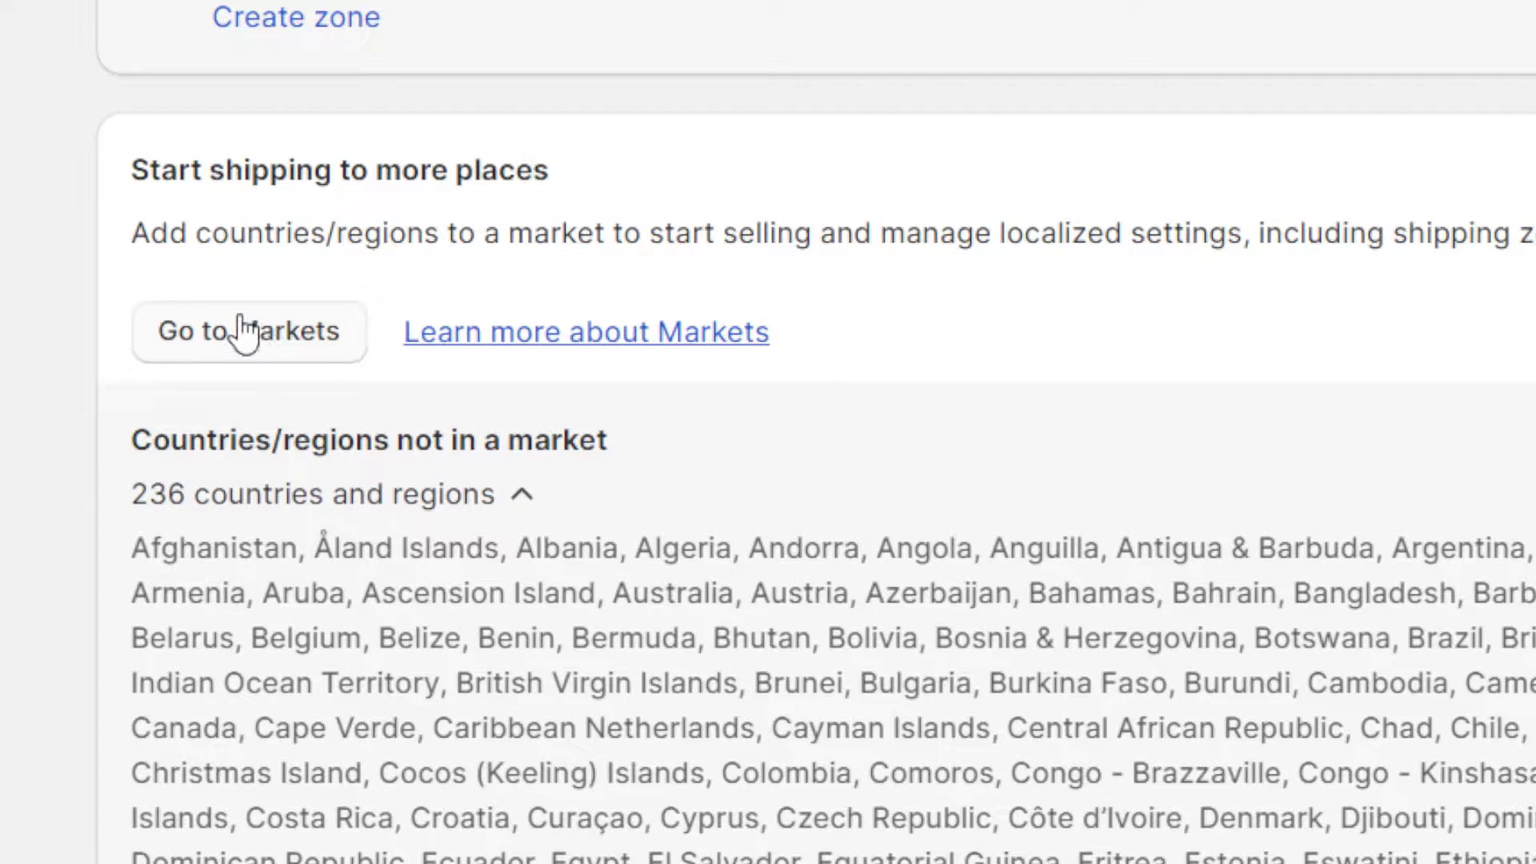
# Step: Go from the shipping profile to the store's Markets settings
pyautogui.click(244, 328)
pyautogui.click(667, 70)
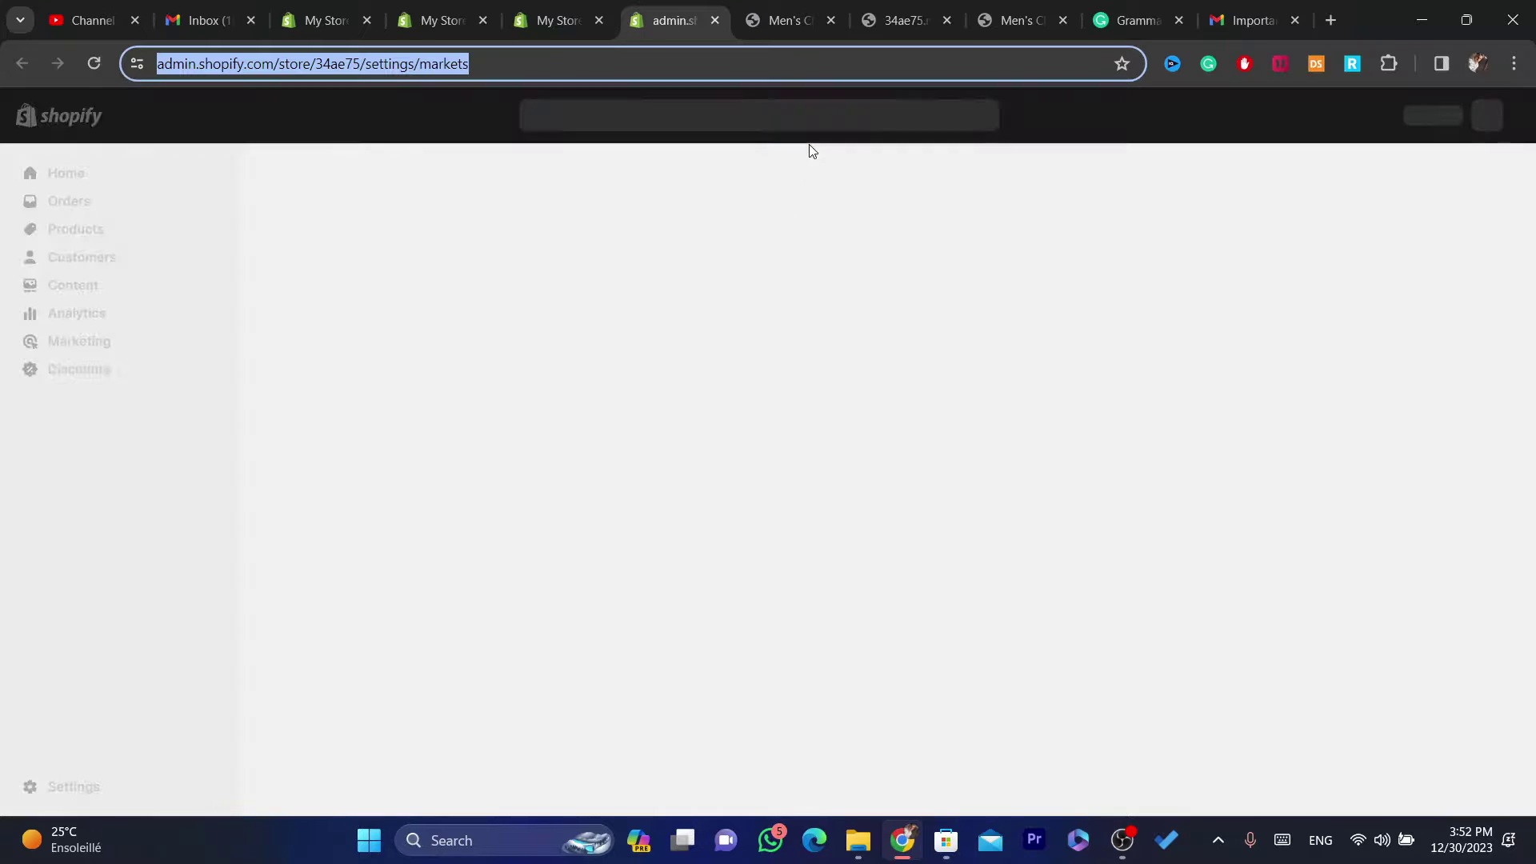
pyautogui.click(673, 60)
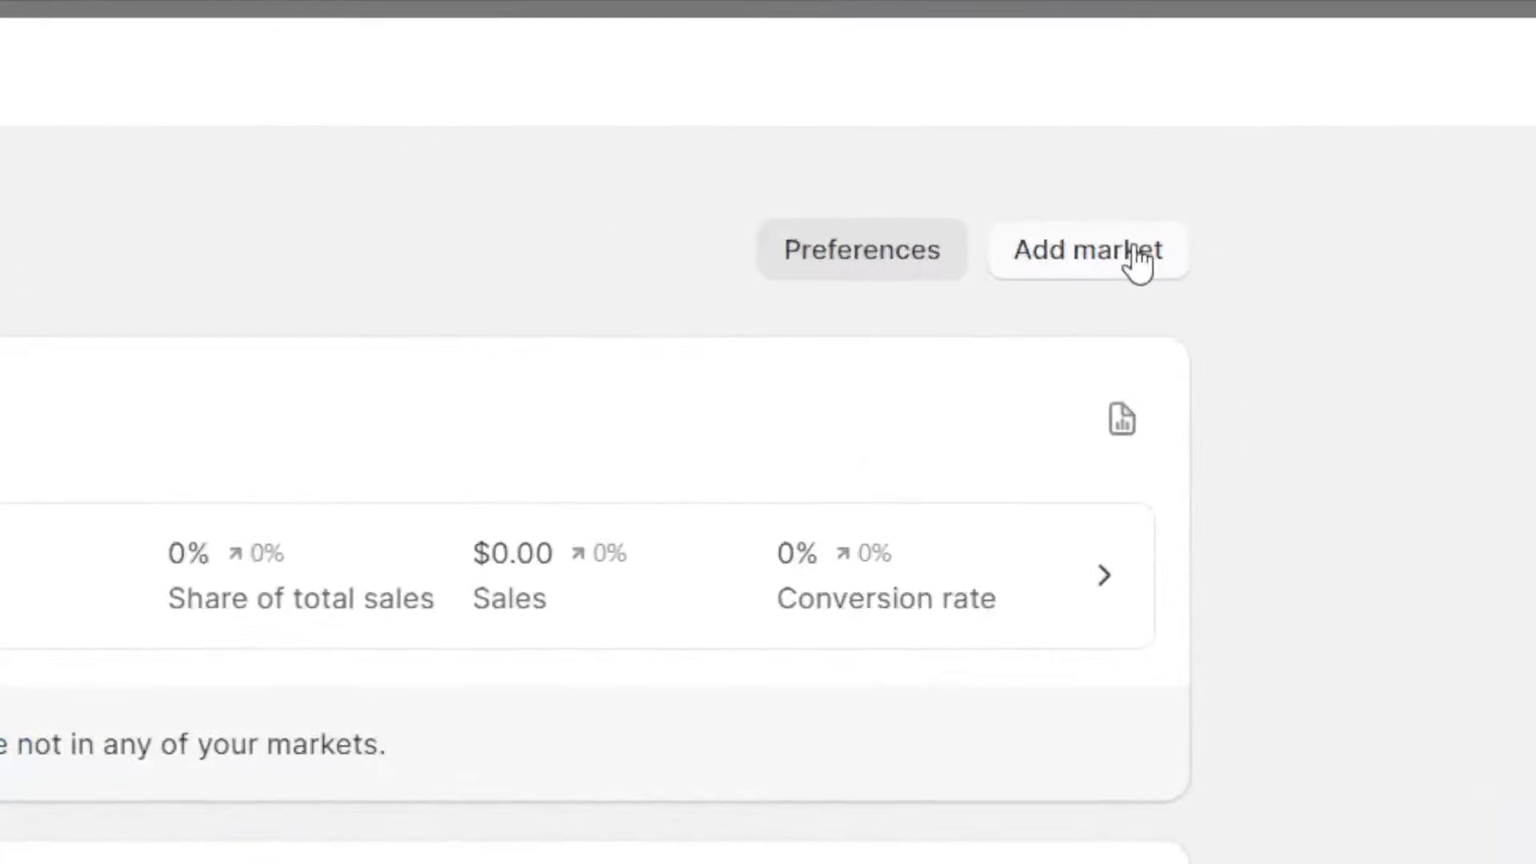
# Step: Start adding a new market and name it "COUNTRIES I WOULD LIKE TO SHIP TO"
pyautogui.click(1108, 255)
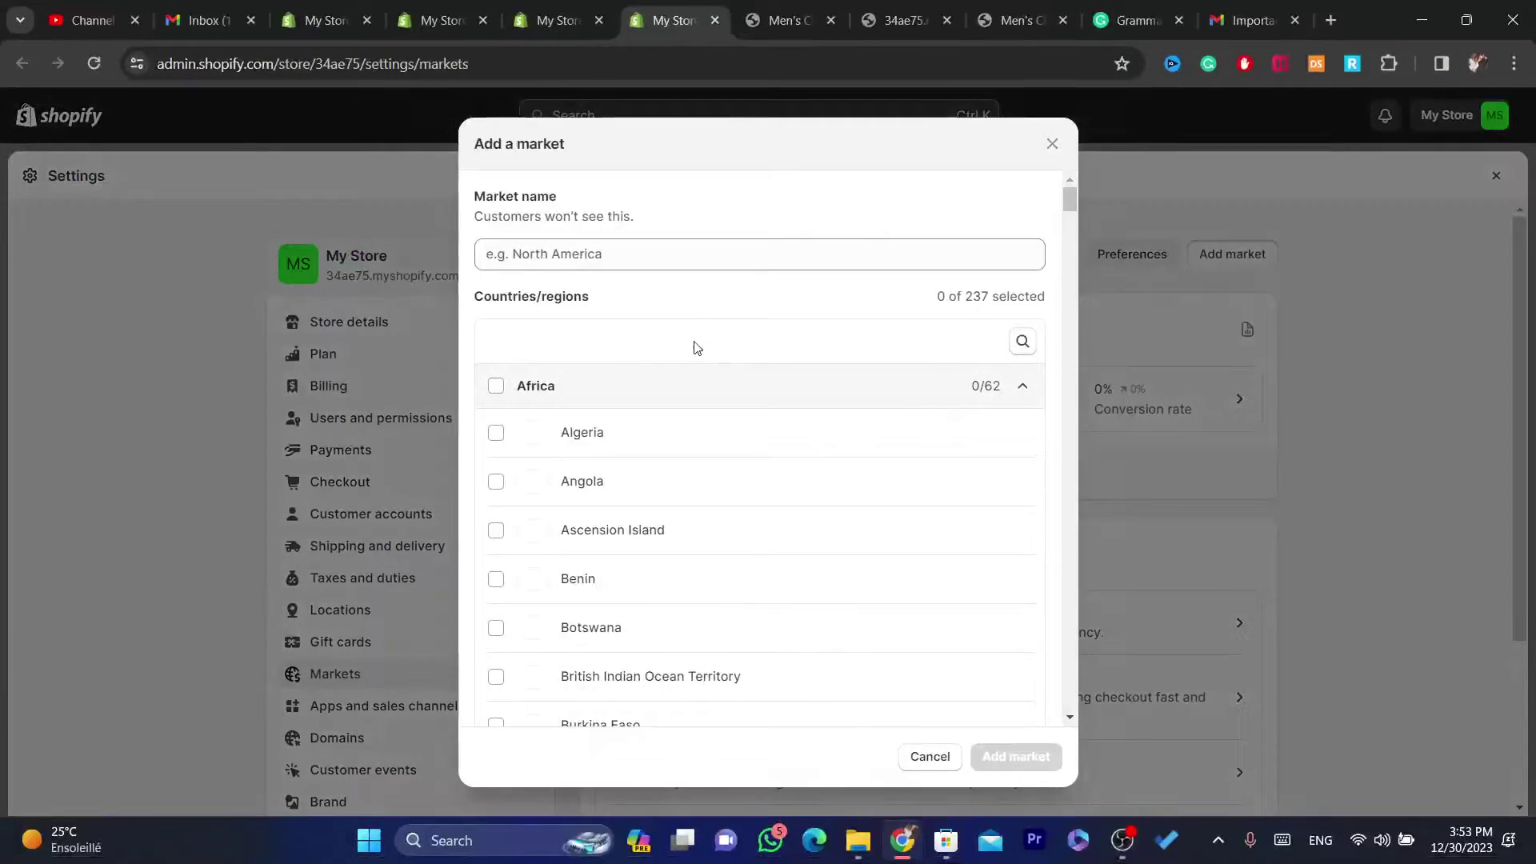
pyautogui.click(552, 264)
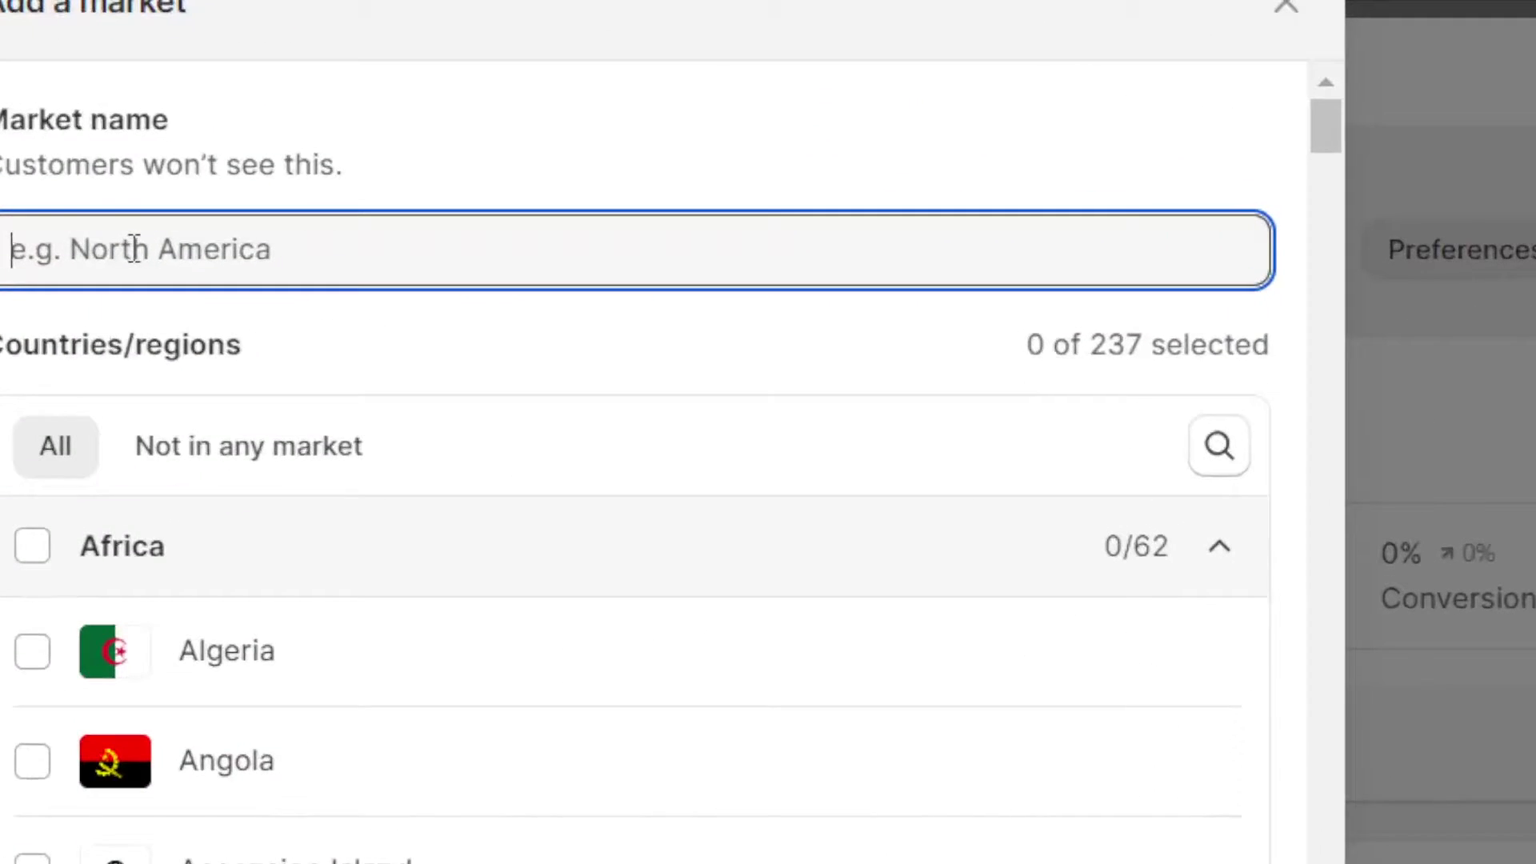
pyautogui.write('COUN')
pyautogui.write('TRUI')
pyautogui.write('IES I WOULD LIKE ')
pyautogui.write('TO SHOP TO')
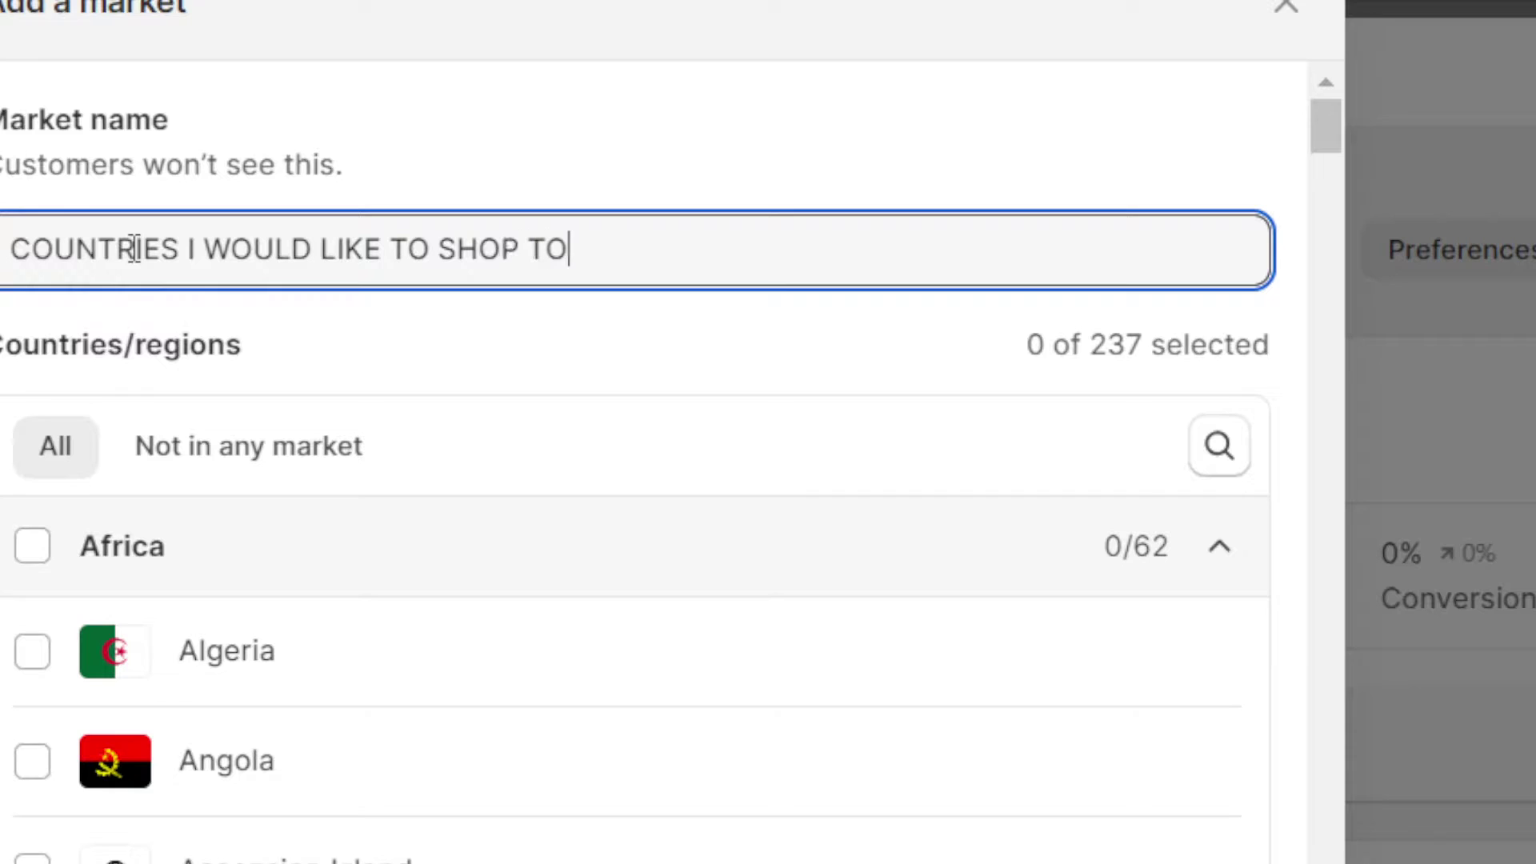
pyautogui.press('BackSpace')
pyautogui.press('BackSpace')
pyautogui.press('BackSpace')
pyautogui.press('BackSpace')
pyautogui.press('BackSpace')
pyautogui.press('BackSpace')
pyautogui.write('IP TO')
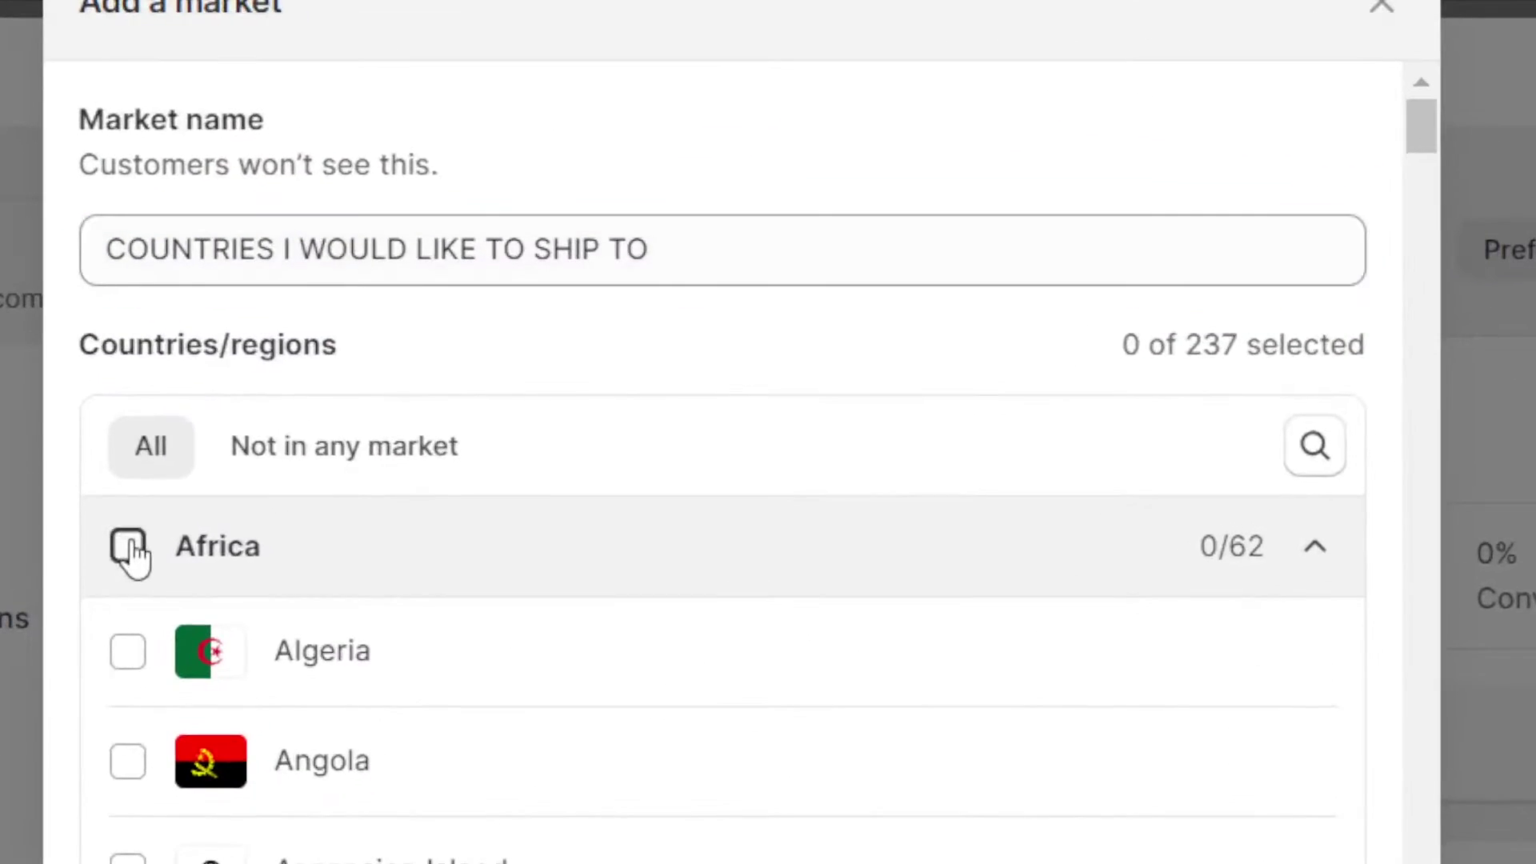
# Step: Include all countries of Asia and Europe in the new market, leave Africa unselected, and add the market
pyautogui.click(91, 548)
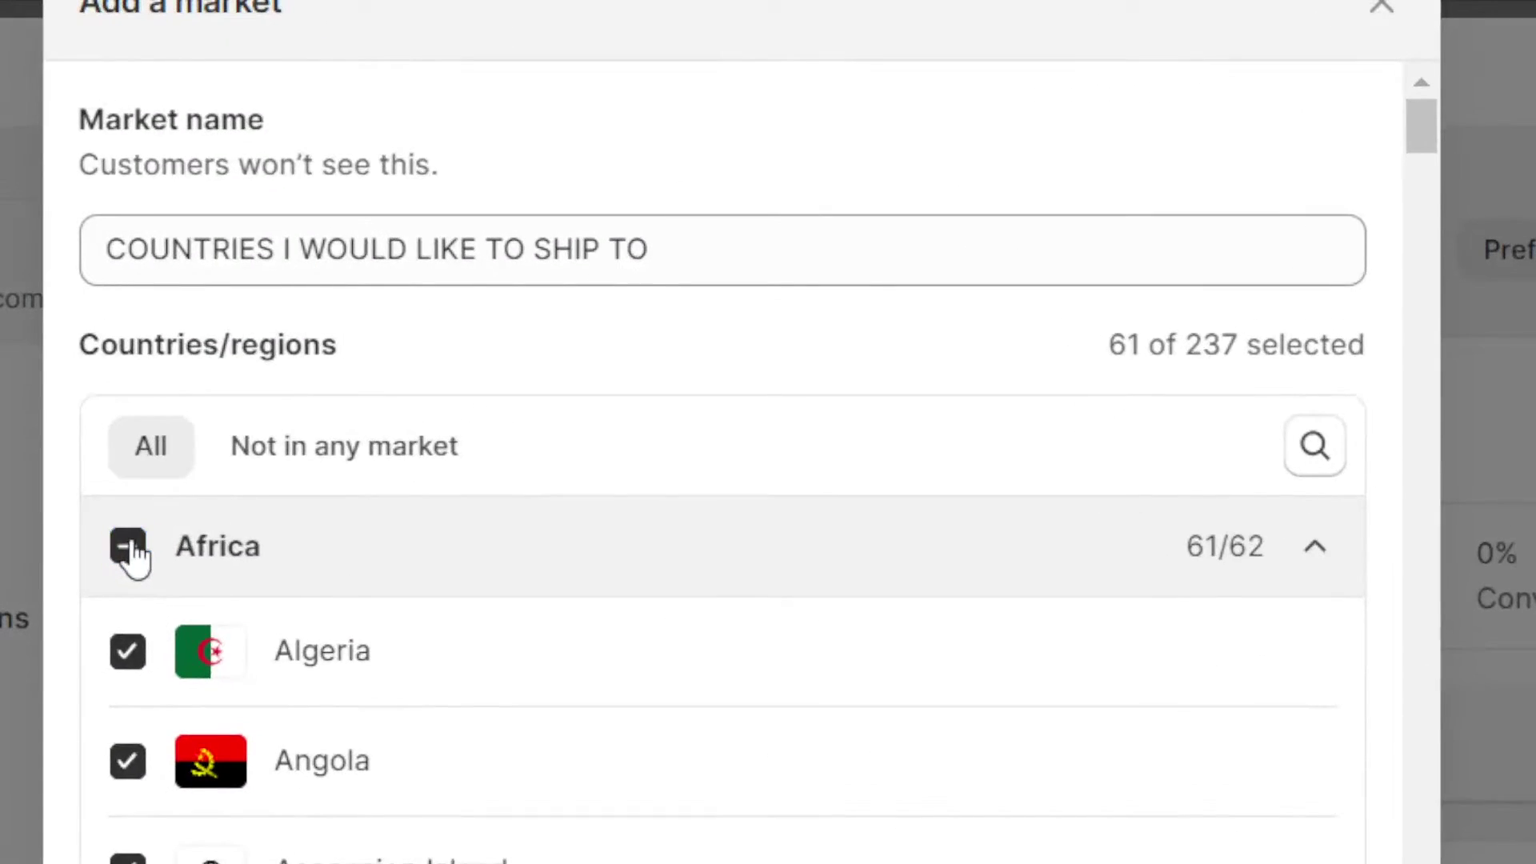
pyautogui.click(129, 547)
pyautogui.moveTo(1338, 128); pyautogui.dragTo(1321, 424)
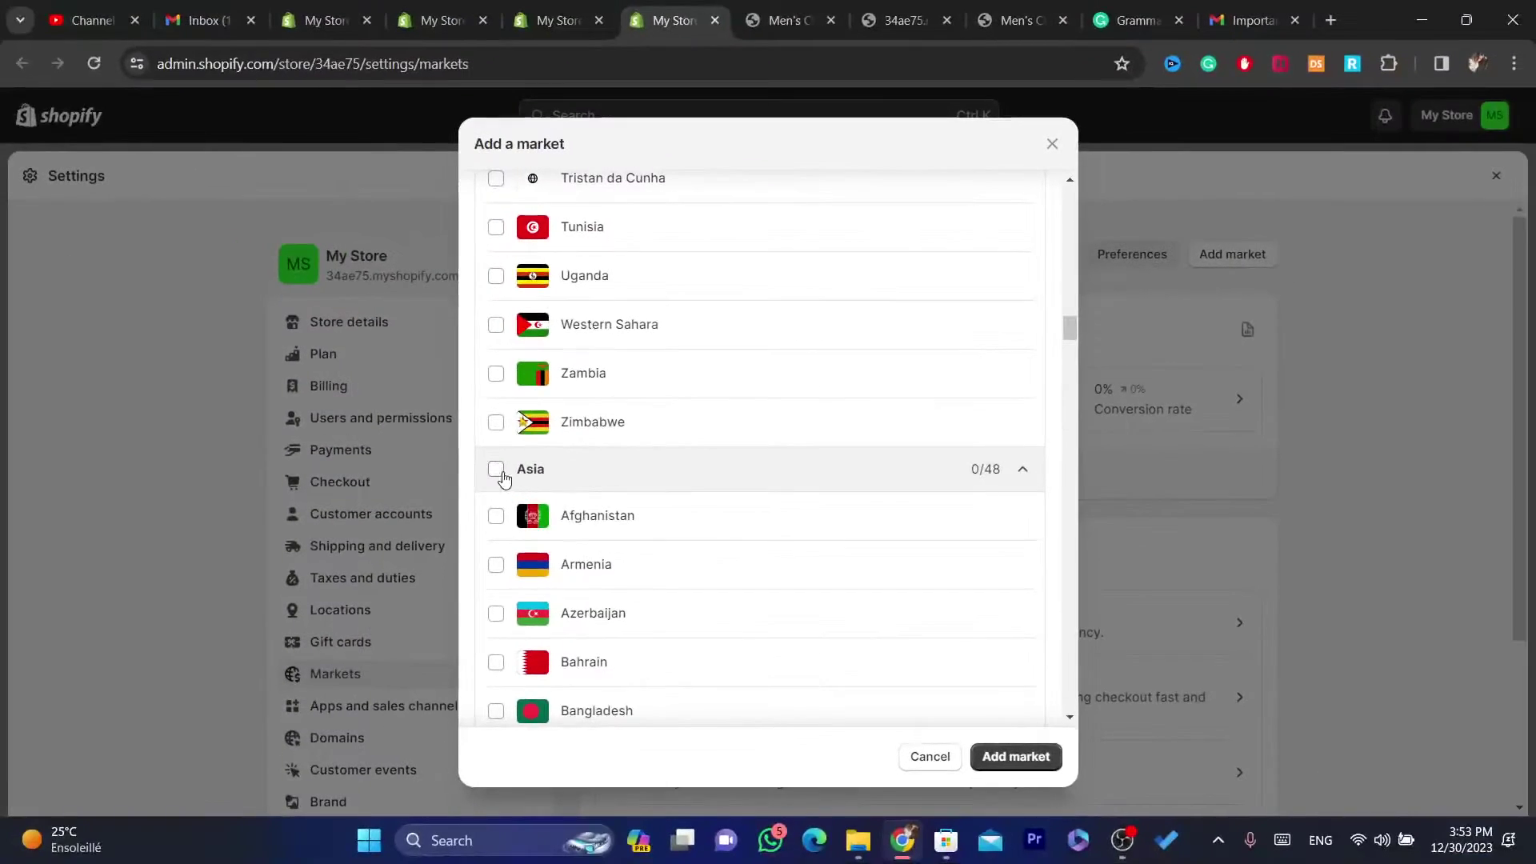
pyautogui.click(48, 760)
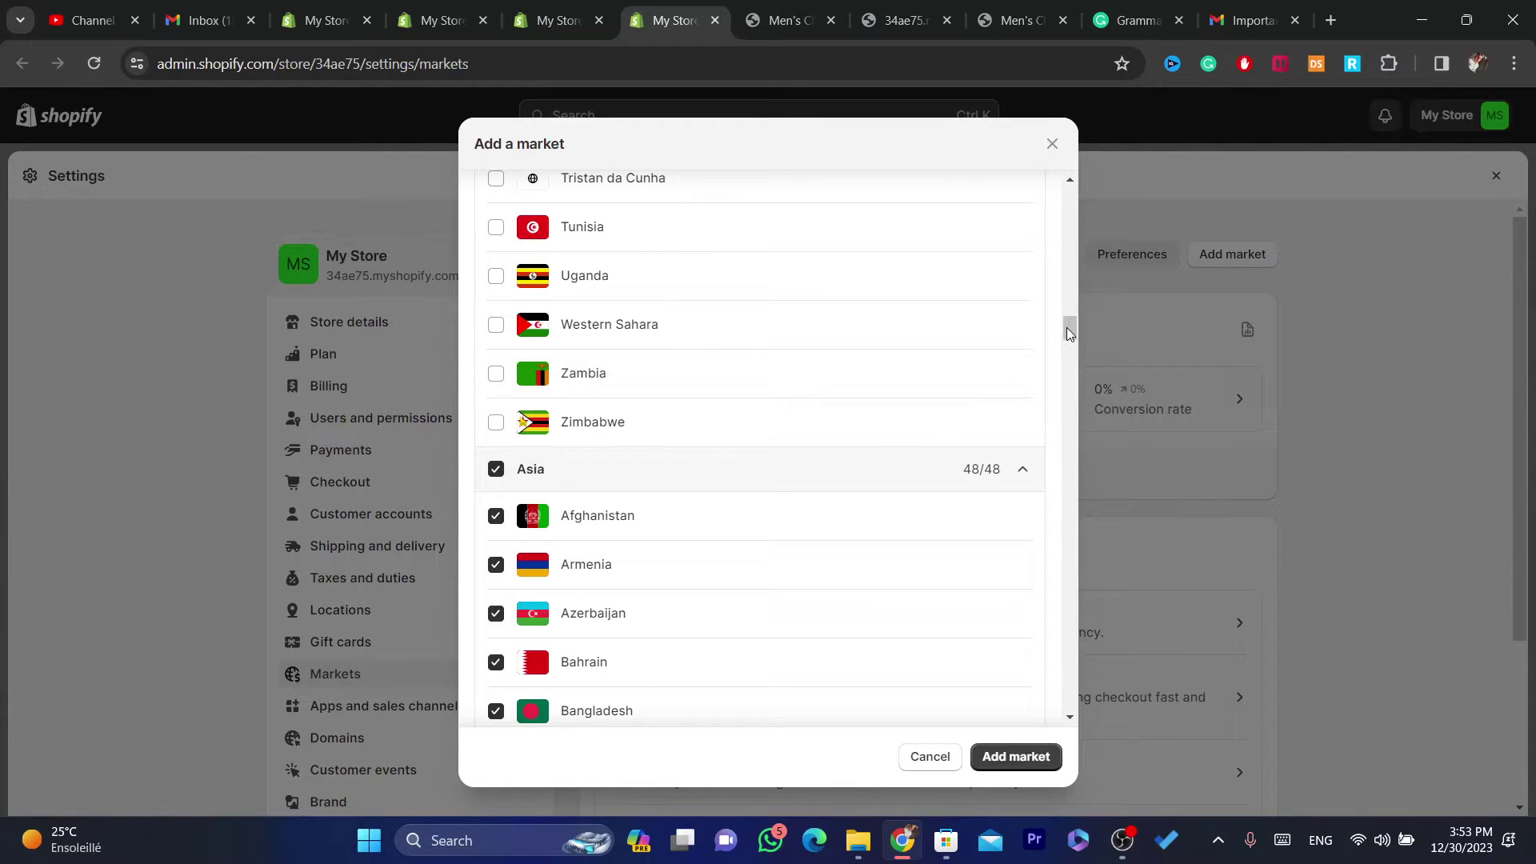
pyautogui.moveTo(1068, 328); pyautogui.dragTo(1068, 338)
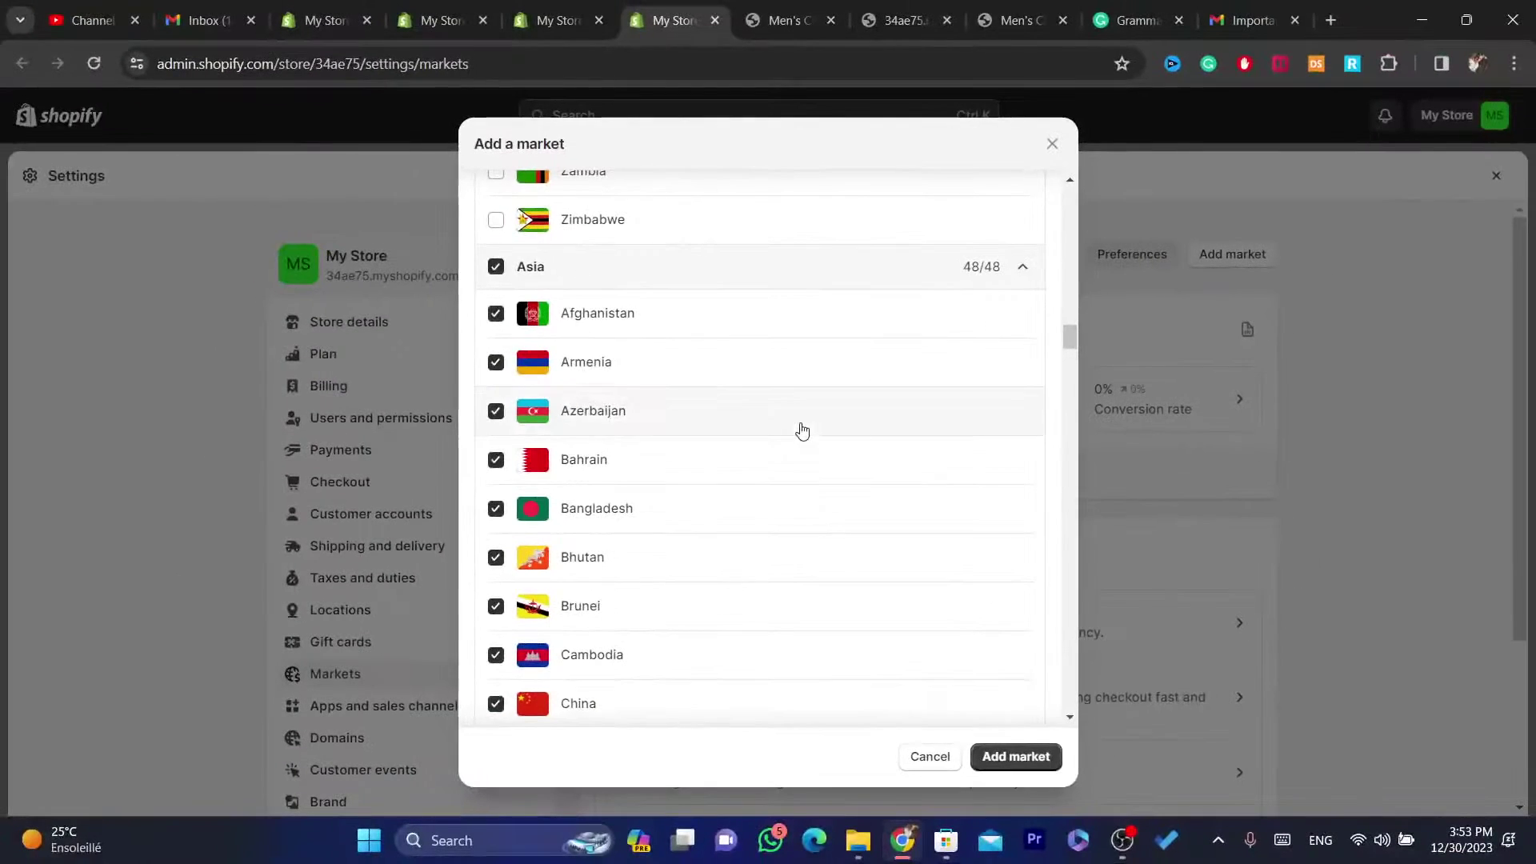
pyautogui.moveTo(1076, 331); pyautogui.dragTo(1069, 441)
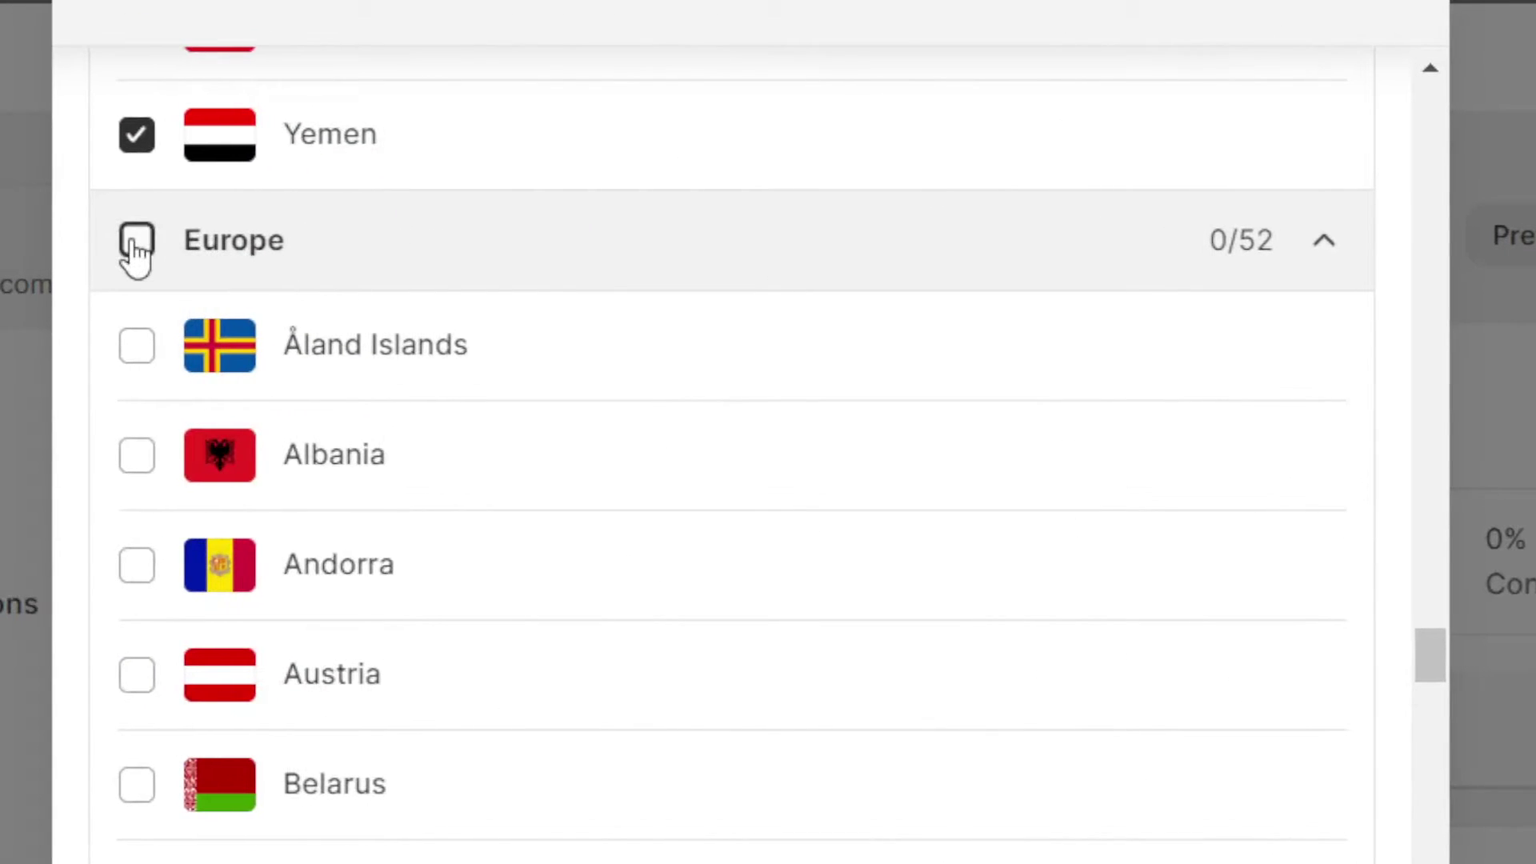
pyautogui.click(496, 256)
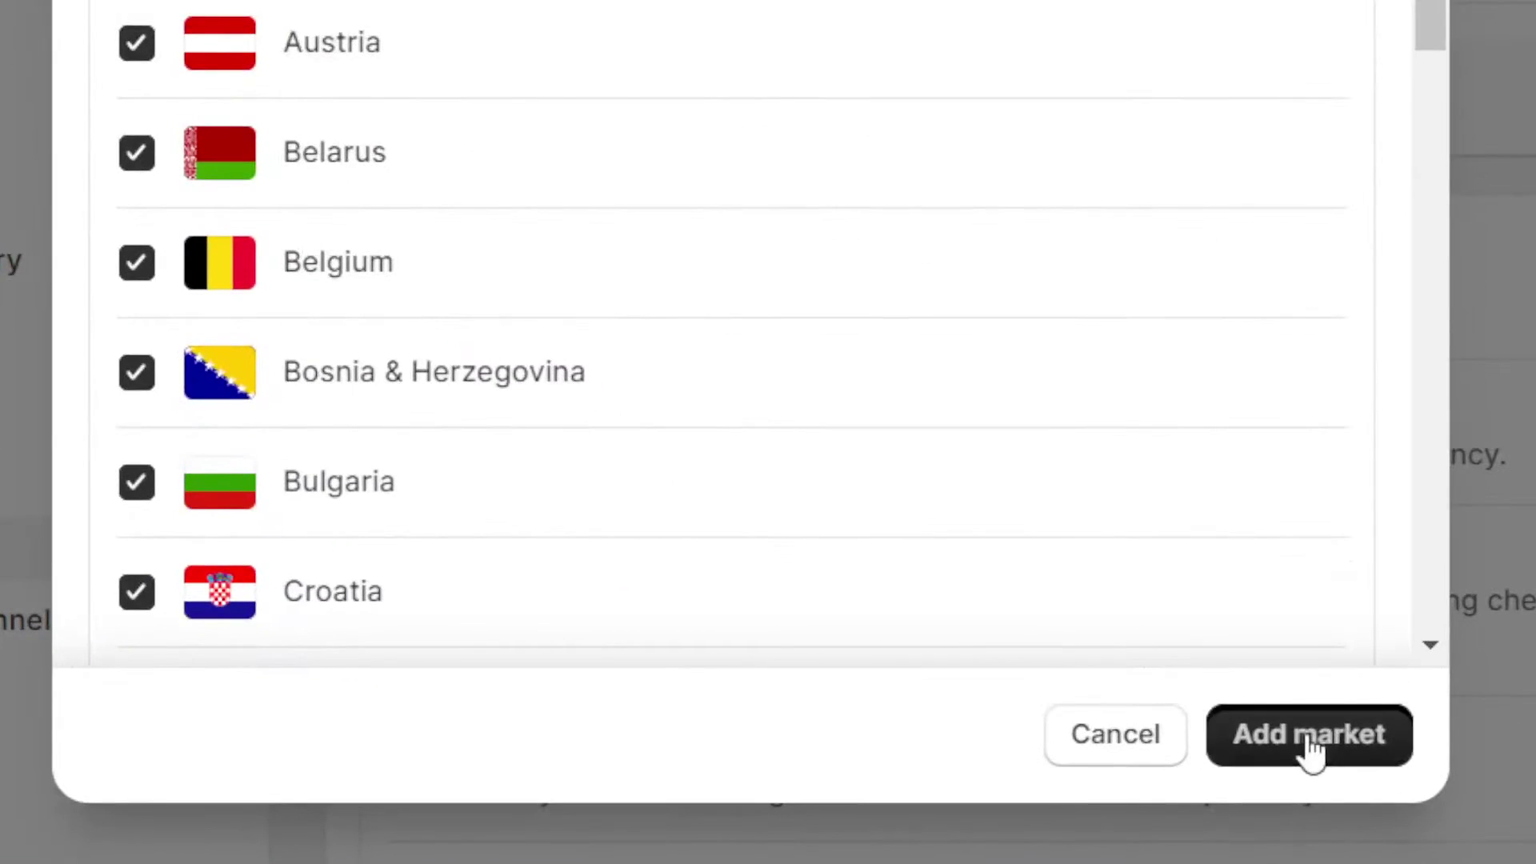
pyautogui.click(1027, 757)
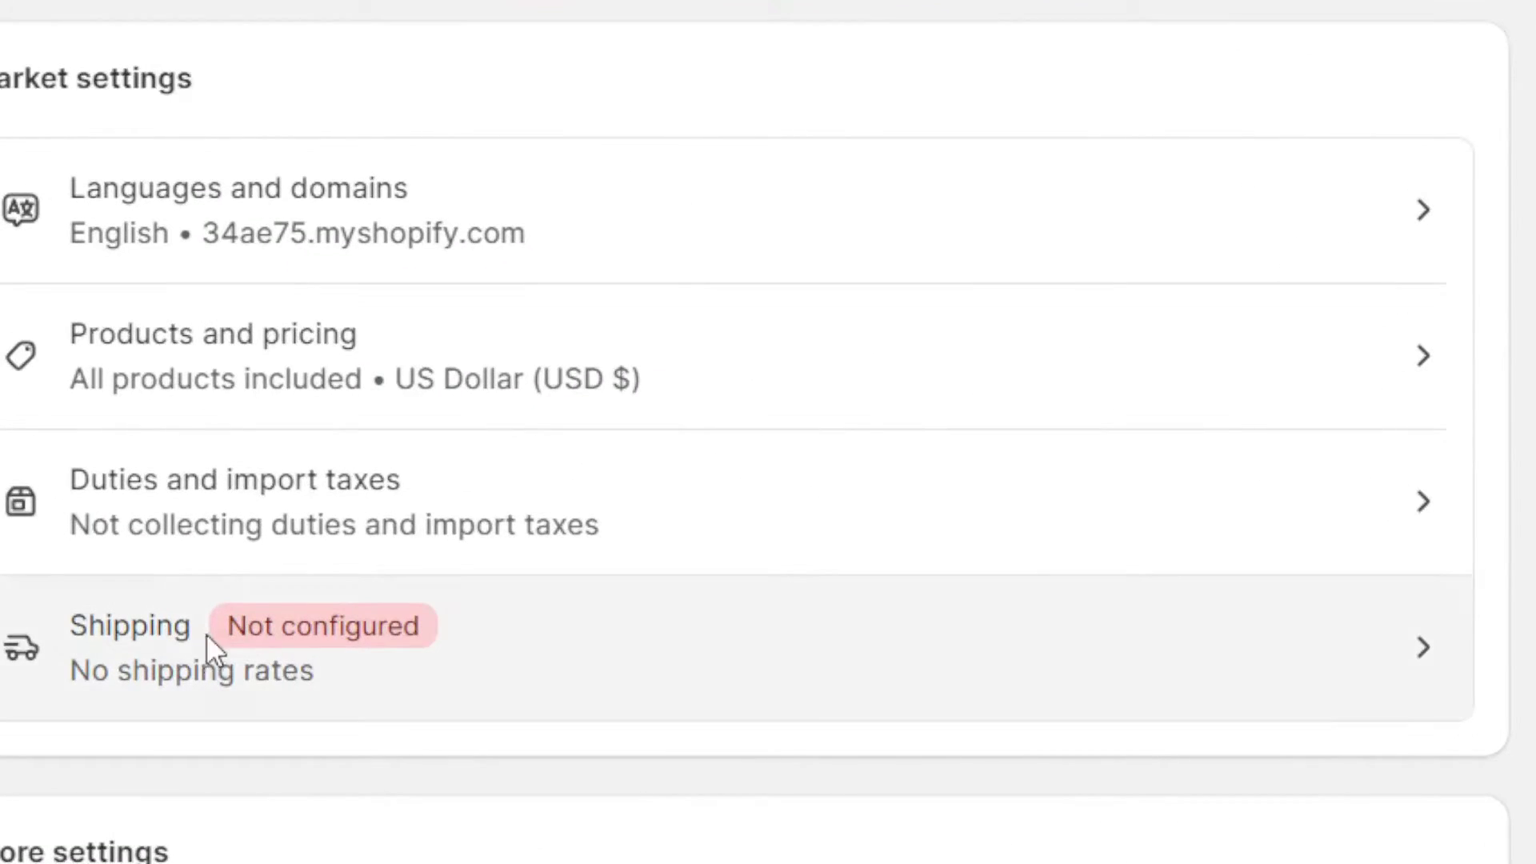
# Step: Open the new market's shipping settings and read the notice above the country list
pyautogui.click(212, 652)
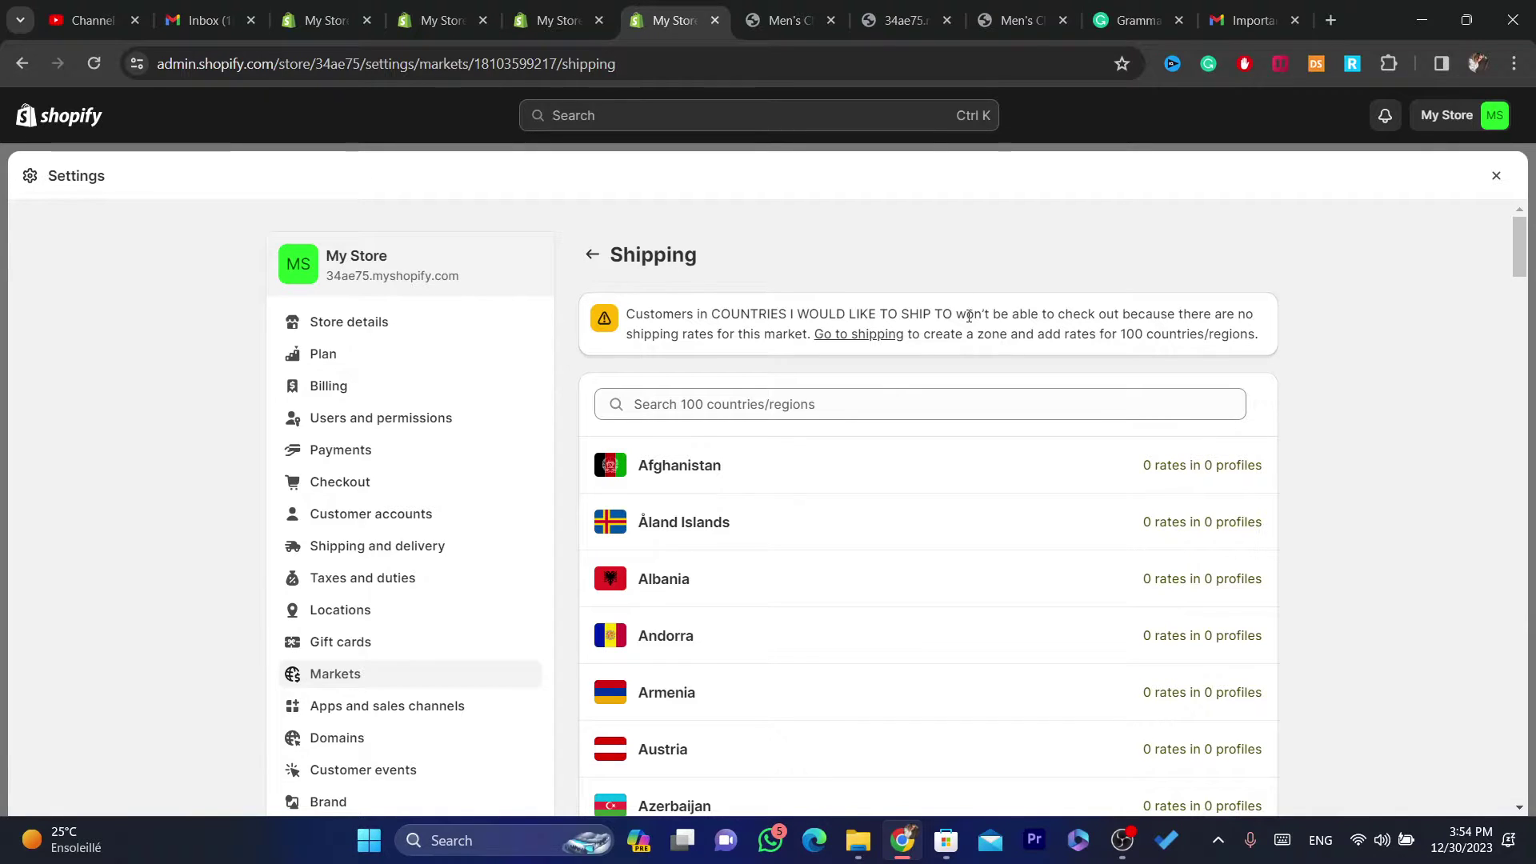
pyautogui.moveTo(954, 312); pyautogui.dragTo(711, 314)
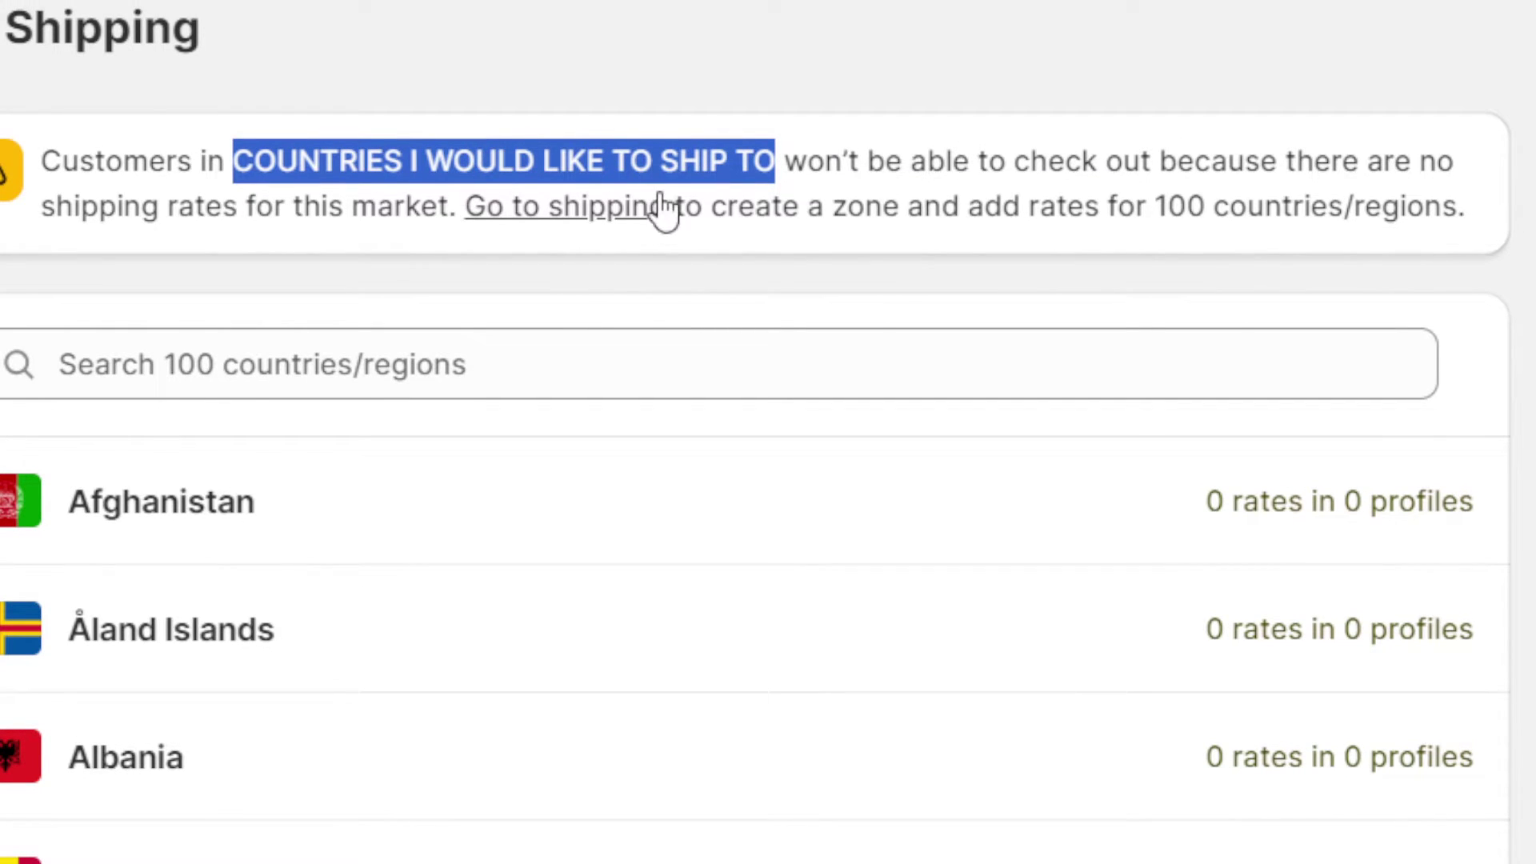
pyautogui.click(850, 203)
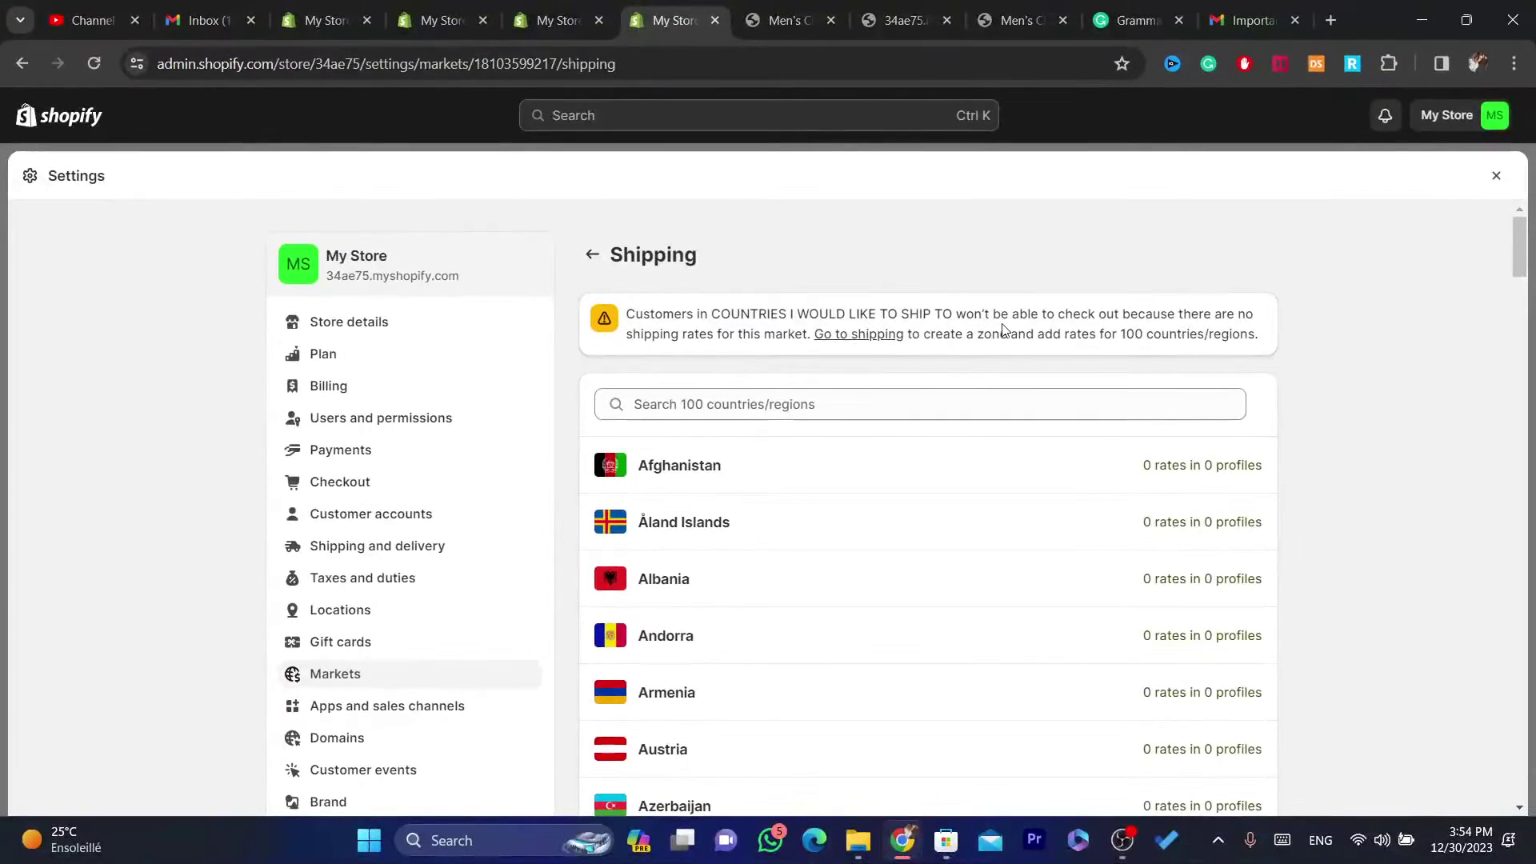
pyautogui.moveTo(1065, 329); pyautogui.dragTo(1232, 336)
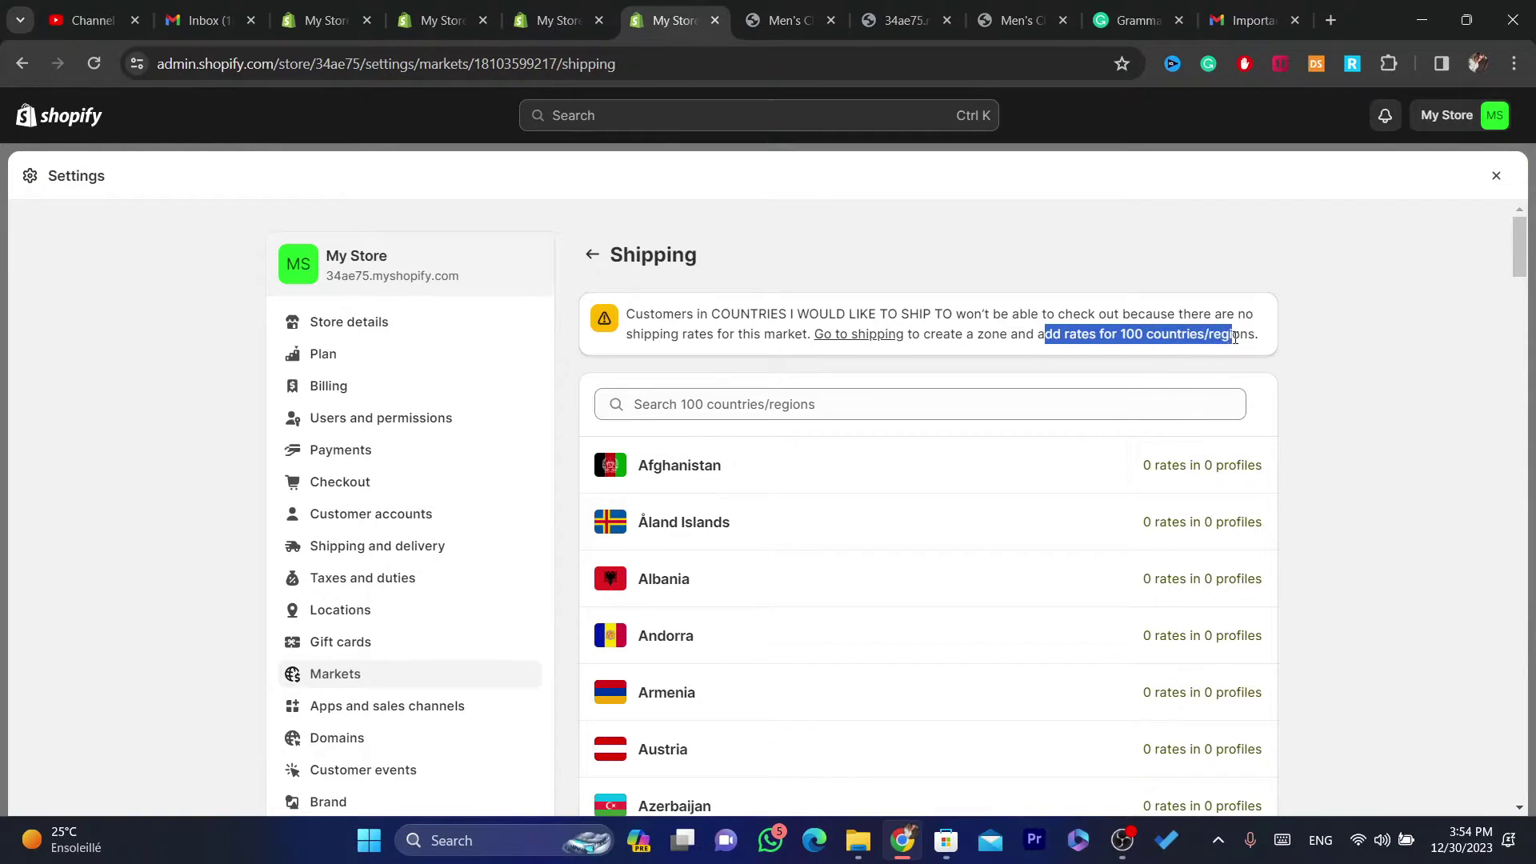
pyautogui.click(1259, 337)
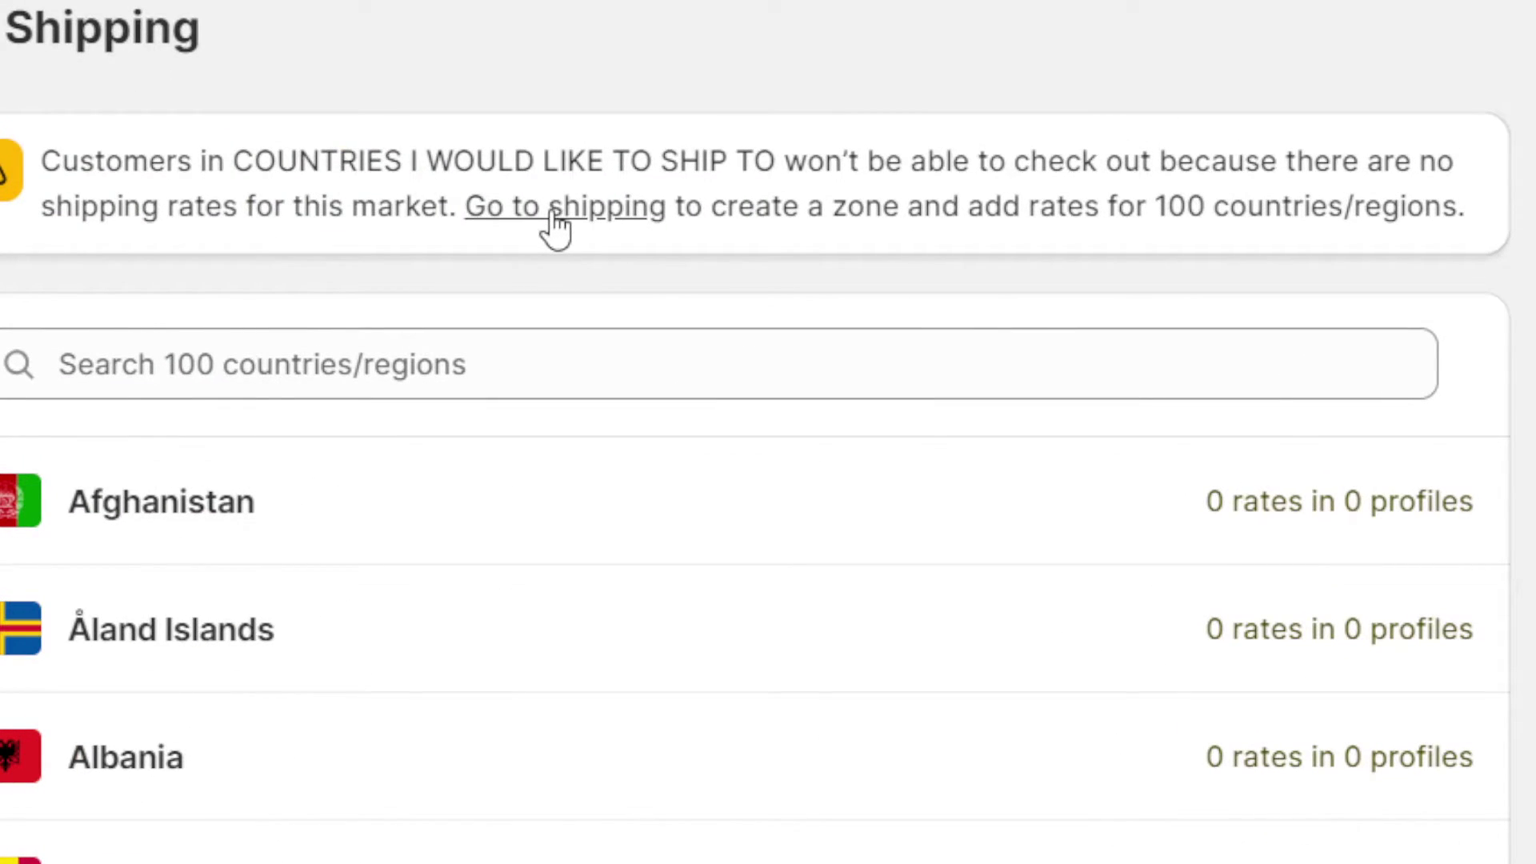
# Step: Follow the notice back to the shipping settings and open the shipping zones of the general profile
pyautogui.click(554, 209)
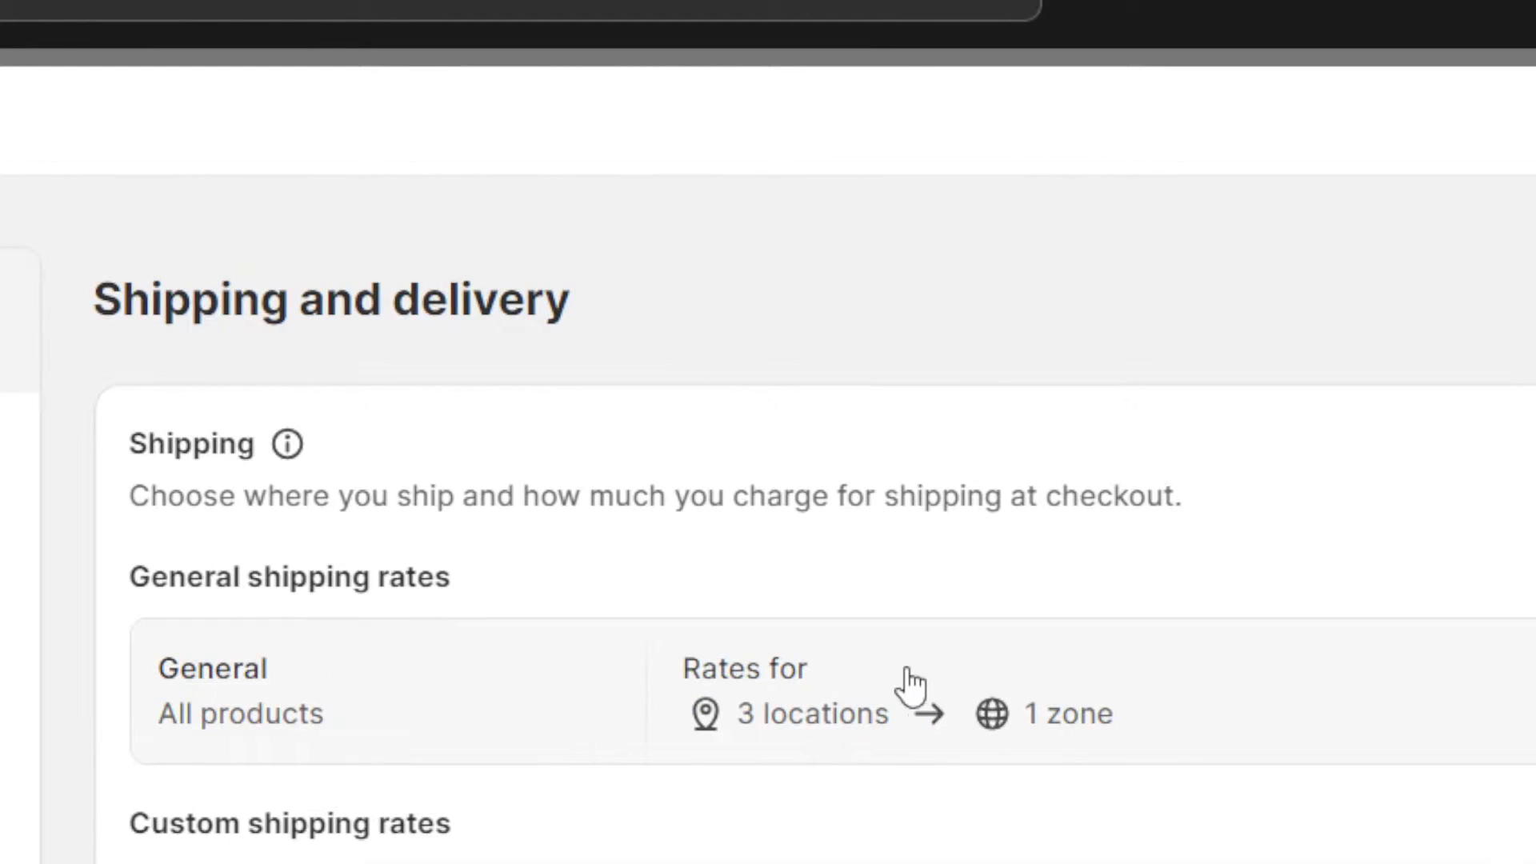
pyautogui.click(591, 679)
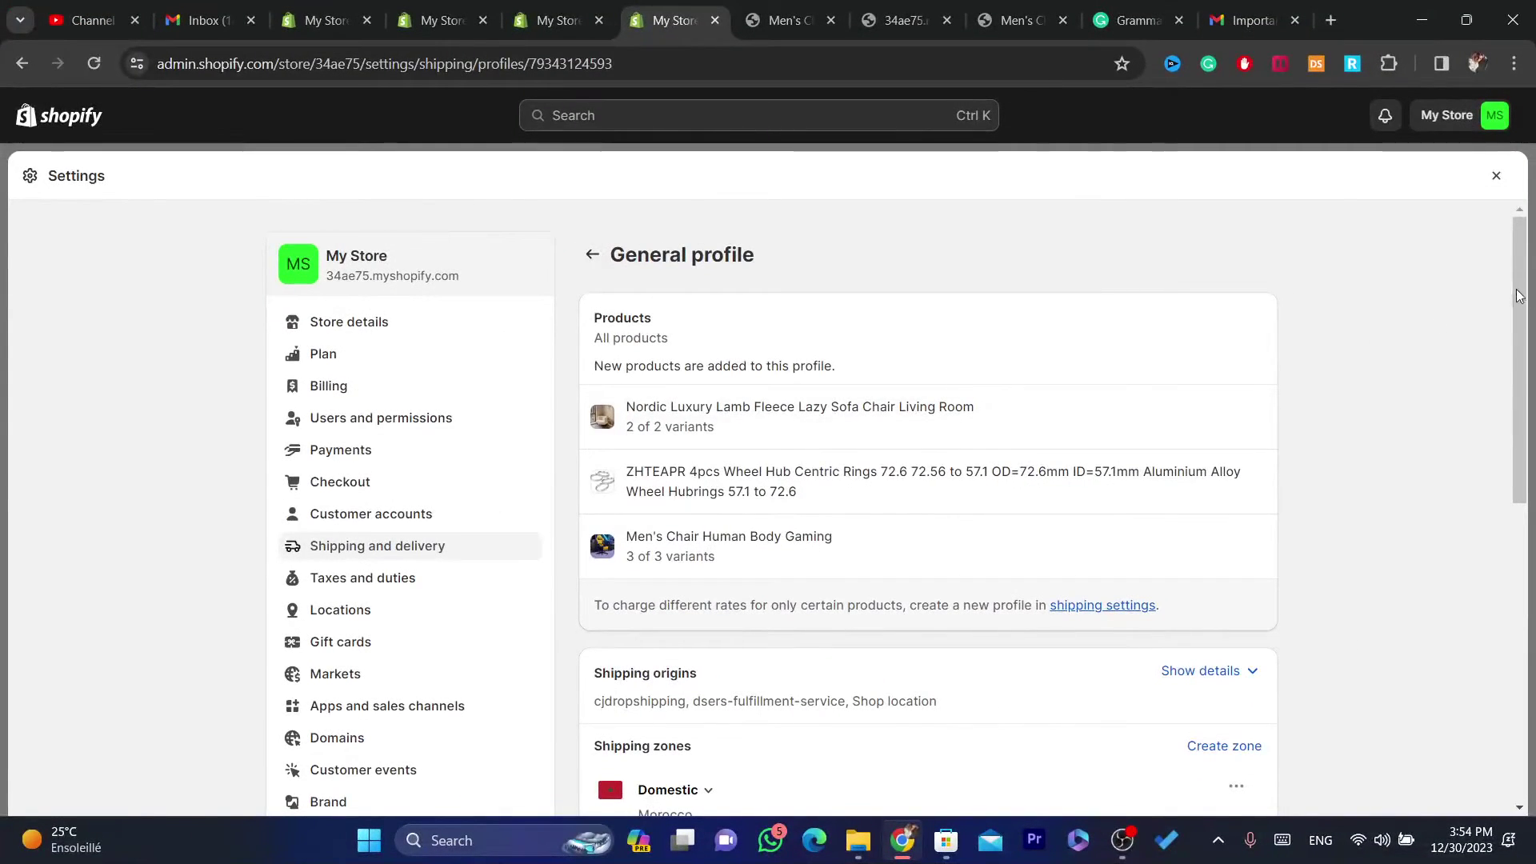
pyautogui.moveTo(1517, 295); pyautogui.dragTo(1480, 590)
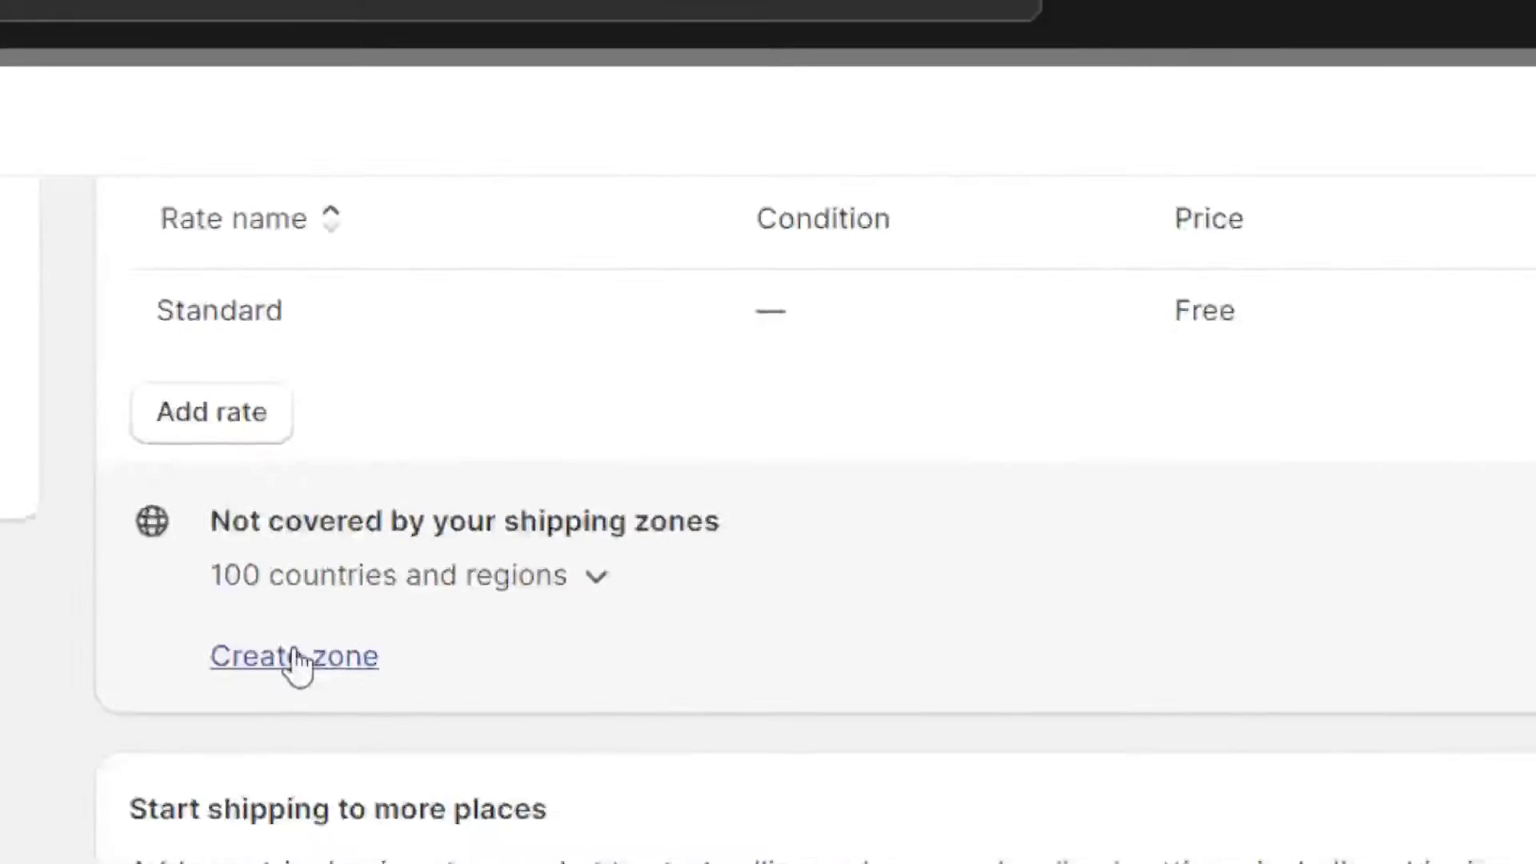
# Step: Create a shipping zone named "coutries" that includes every country of the "COUNTRIES I WOULD LIKE TO SHIP TO" market
pyautogui.click(298, 663)
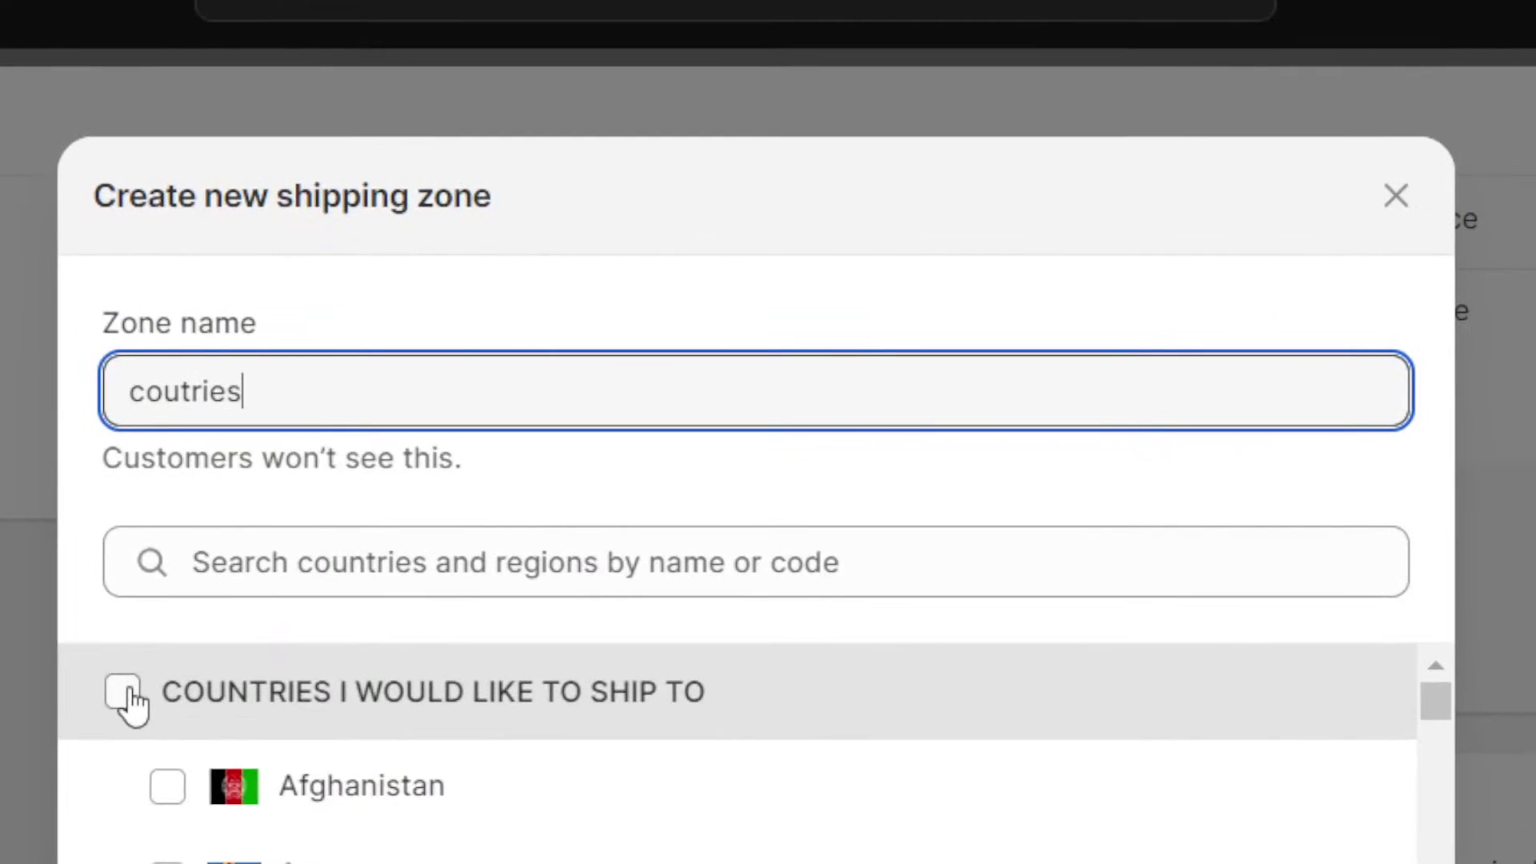
pyautogui.click(489, 431)
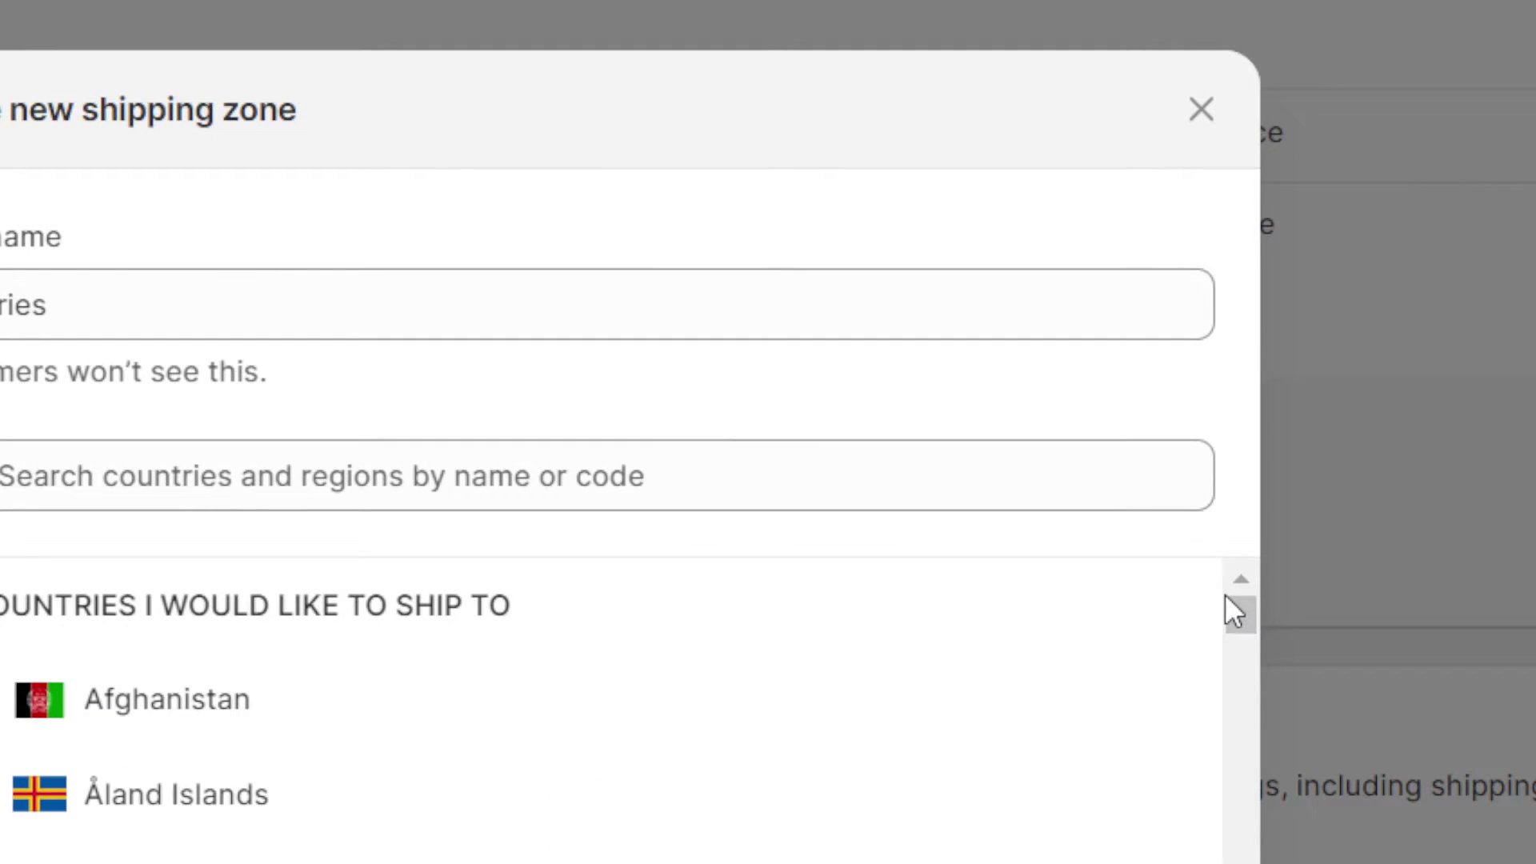
pyautogui.moveTo(1237, 617); pyautogui.dragTo(1222, 787)
pyautogui.moveTo(1221, 731); pyautogui.dragTo(1211, 746)
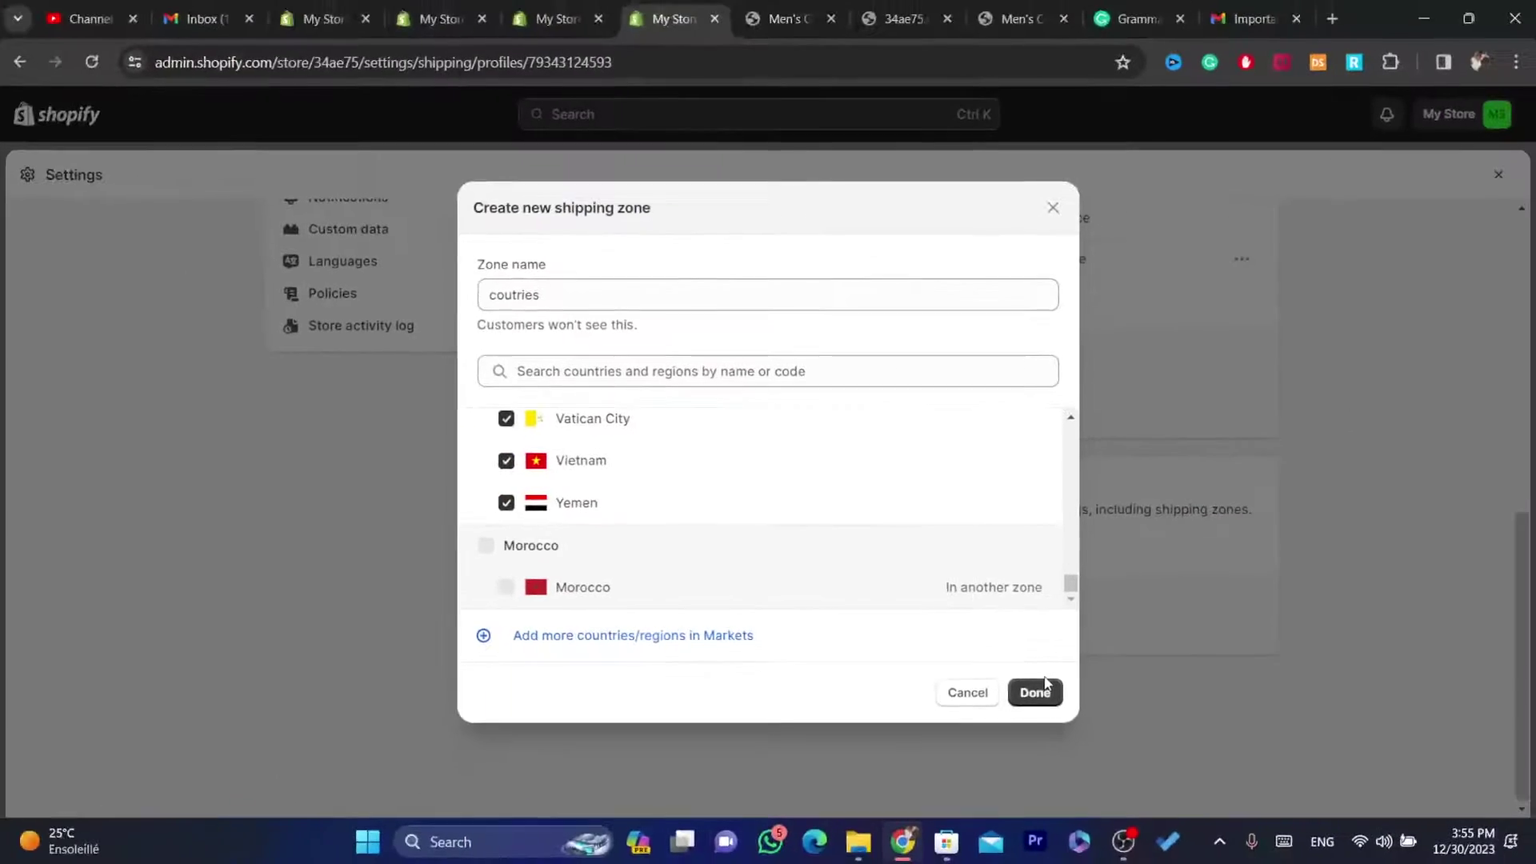
pyautogui.click(1161, 813)
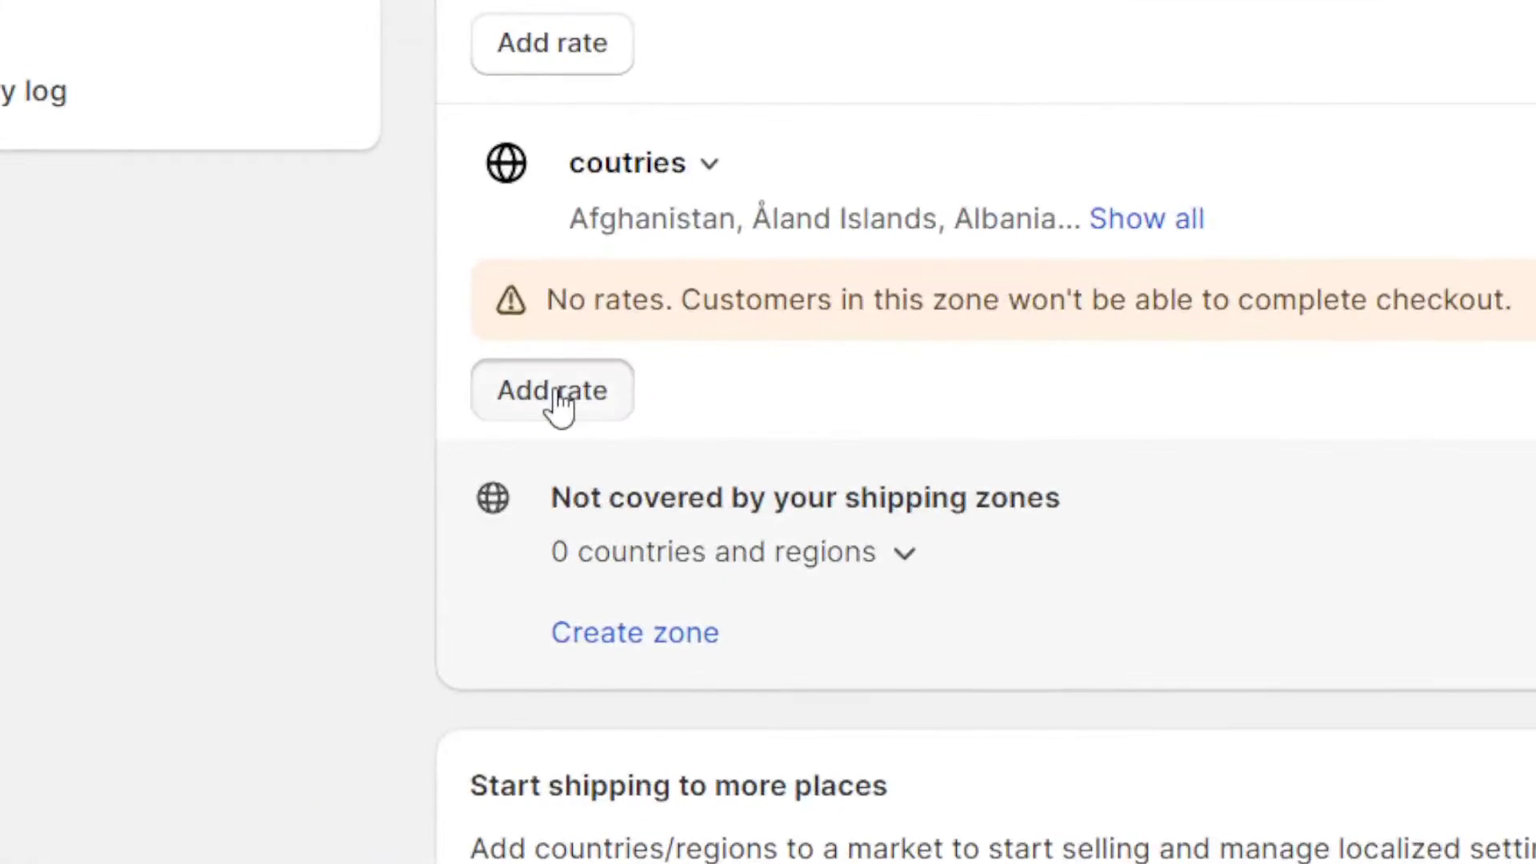
# Step: Add a Standard rate priced at $5.00 to the new shipping zone and save the shipping profile
pyautogui.click(552, 391)
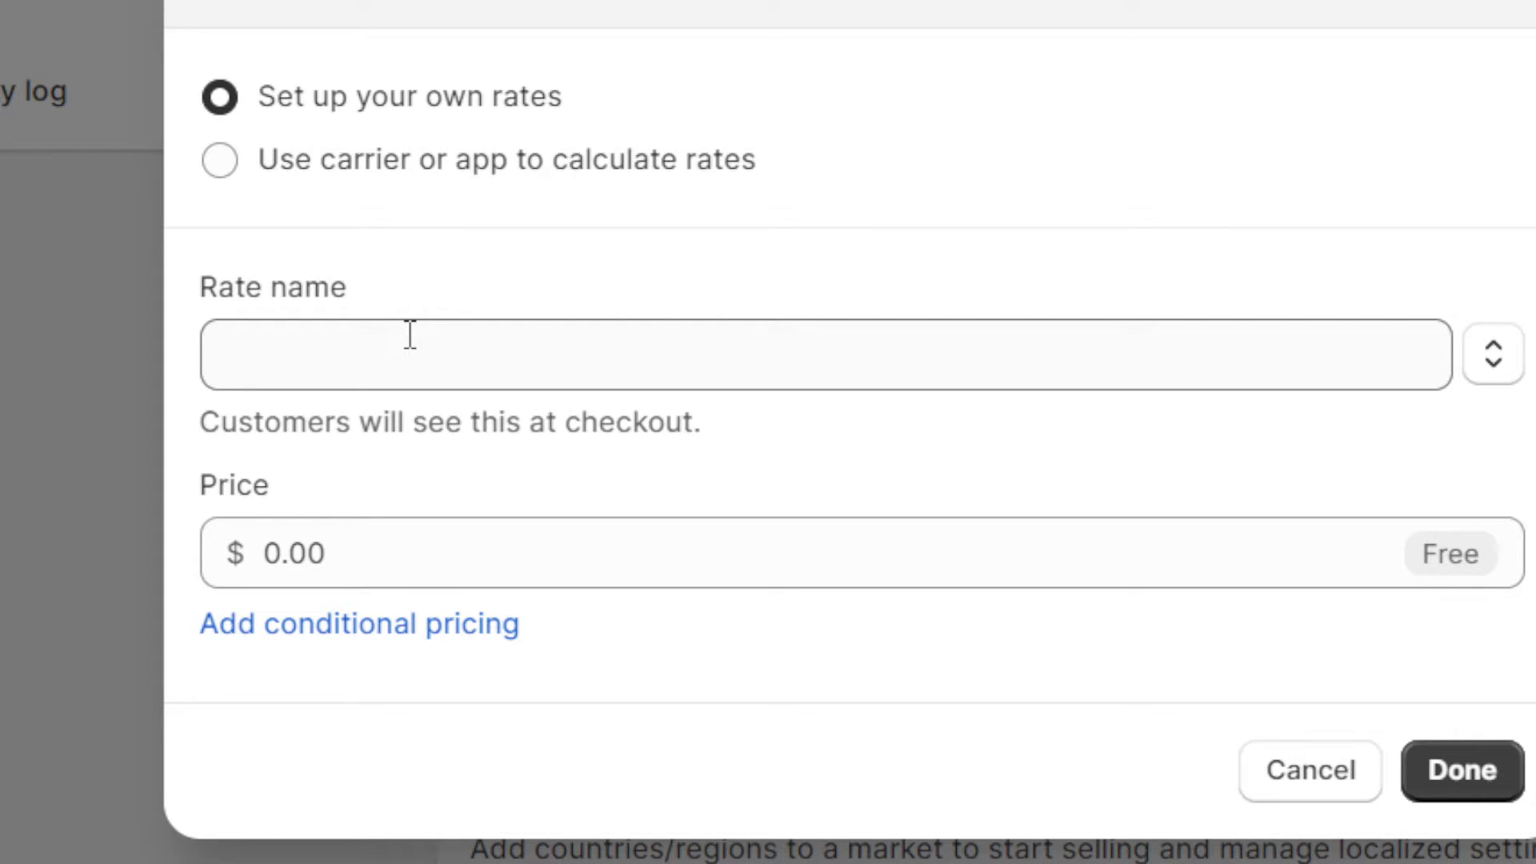
pyautogui.click(410, 335)
pyautogui.click(406, 424)
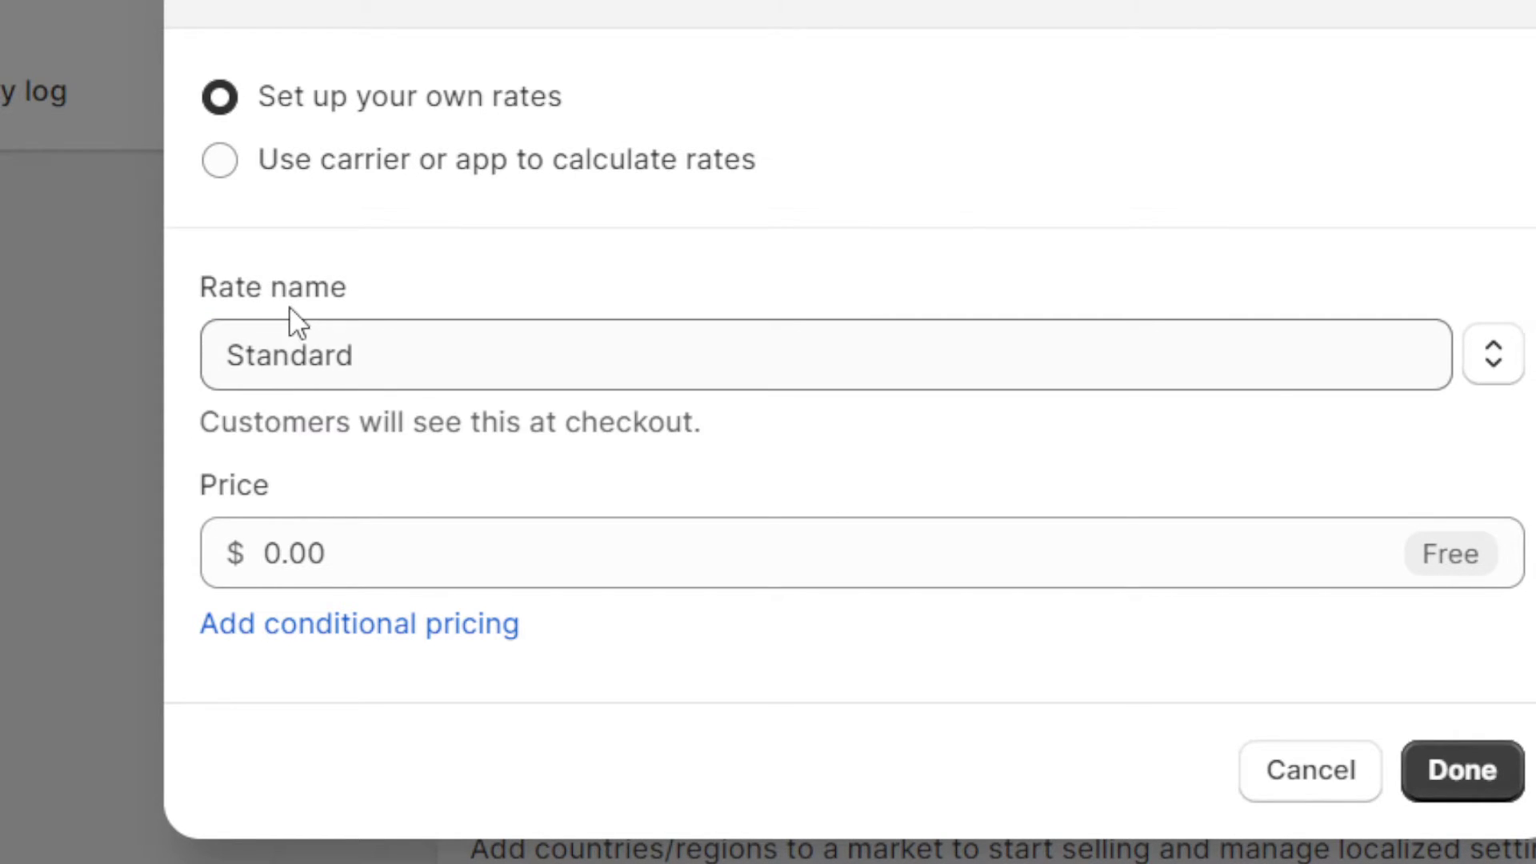
pyautogui.click(354, 558)
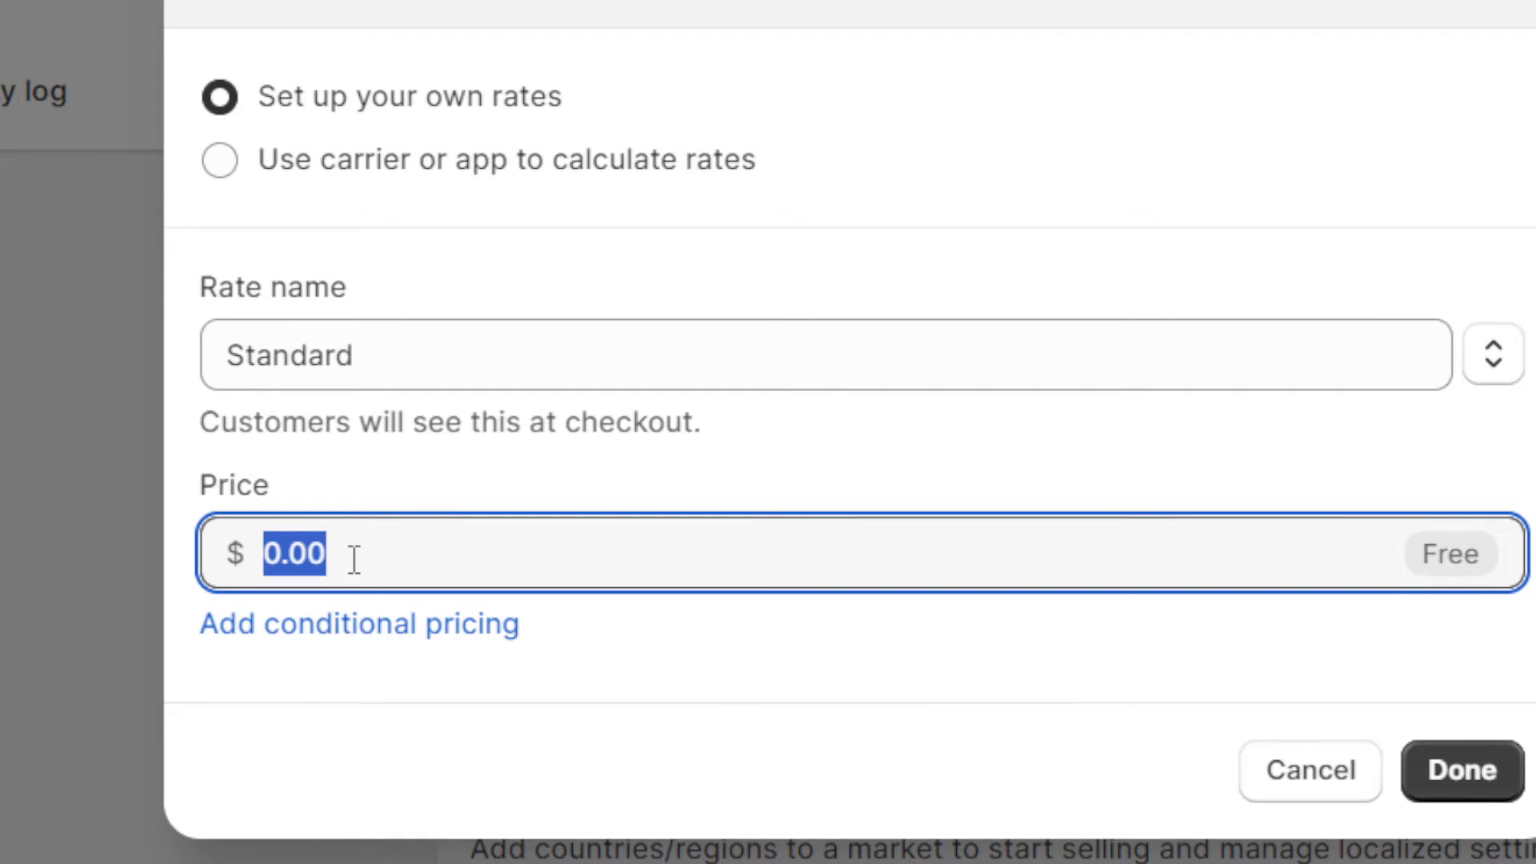
pyautogui.write('0')
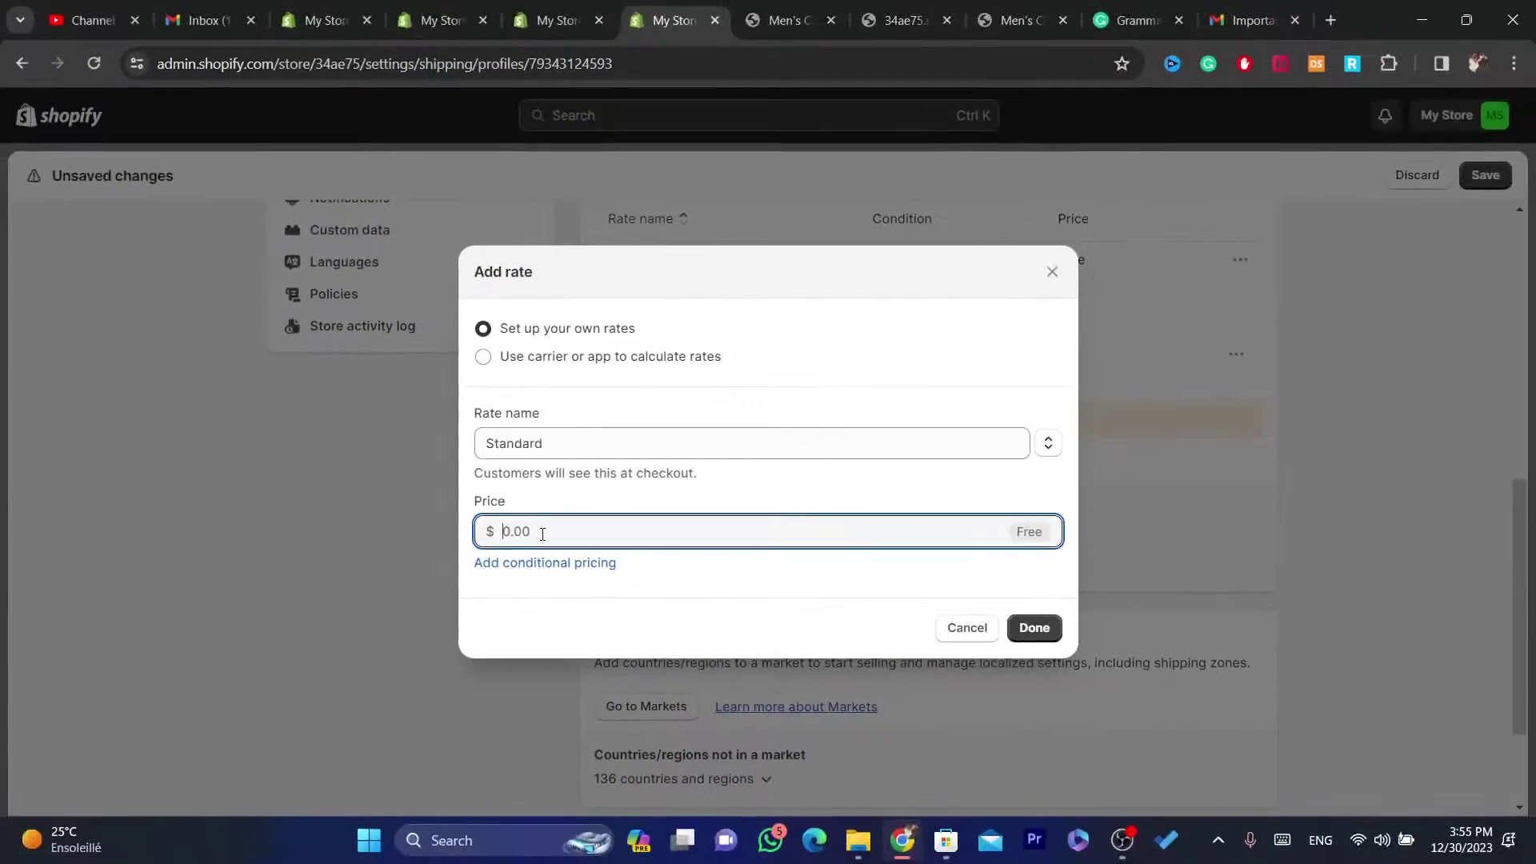
pyautogui.write('4')
pyautogui.press('BackSpace')
pyautogui.write('0')
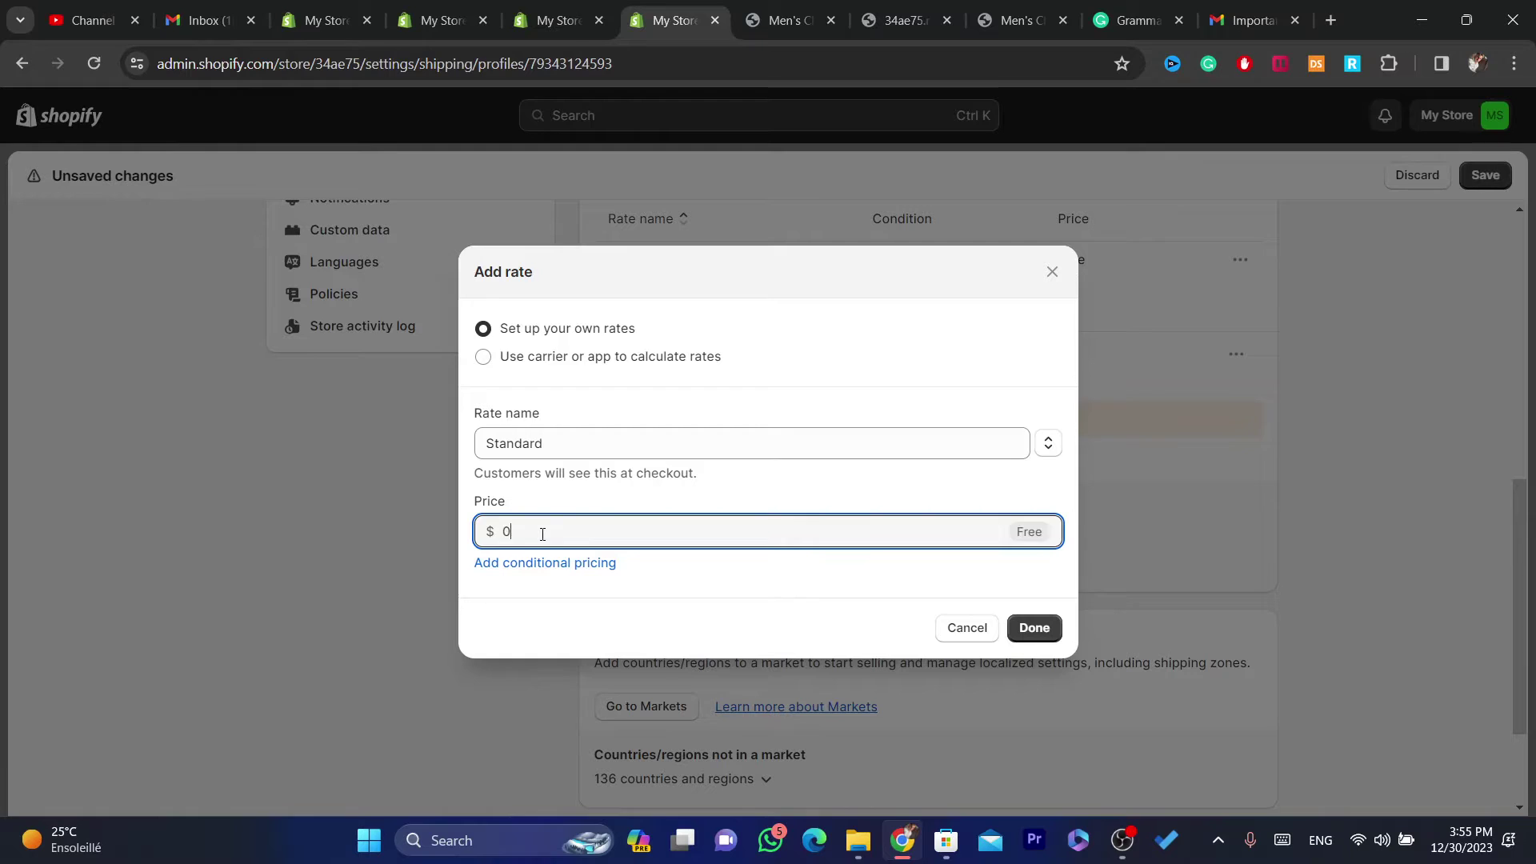
pyautogui.write('5.00')
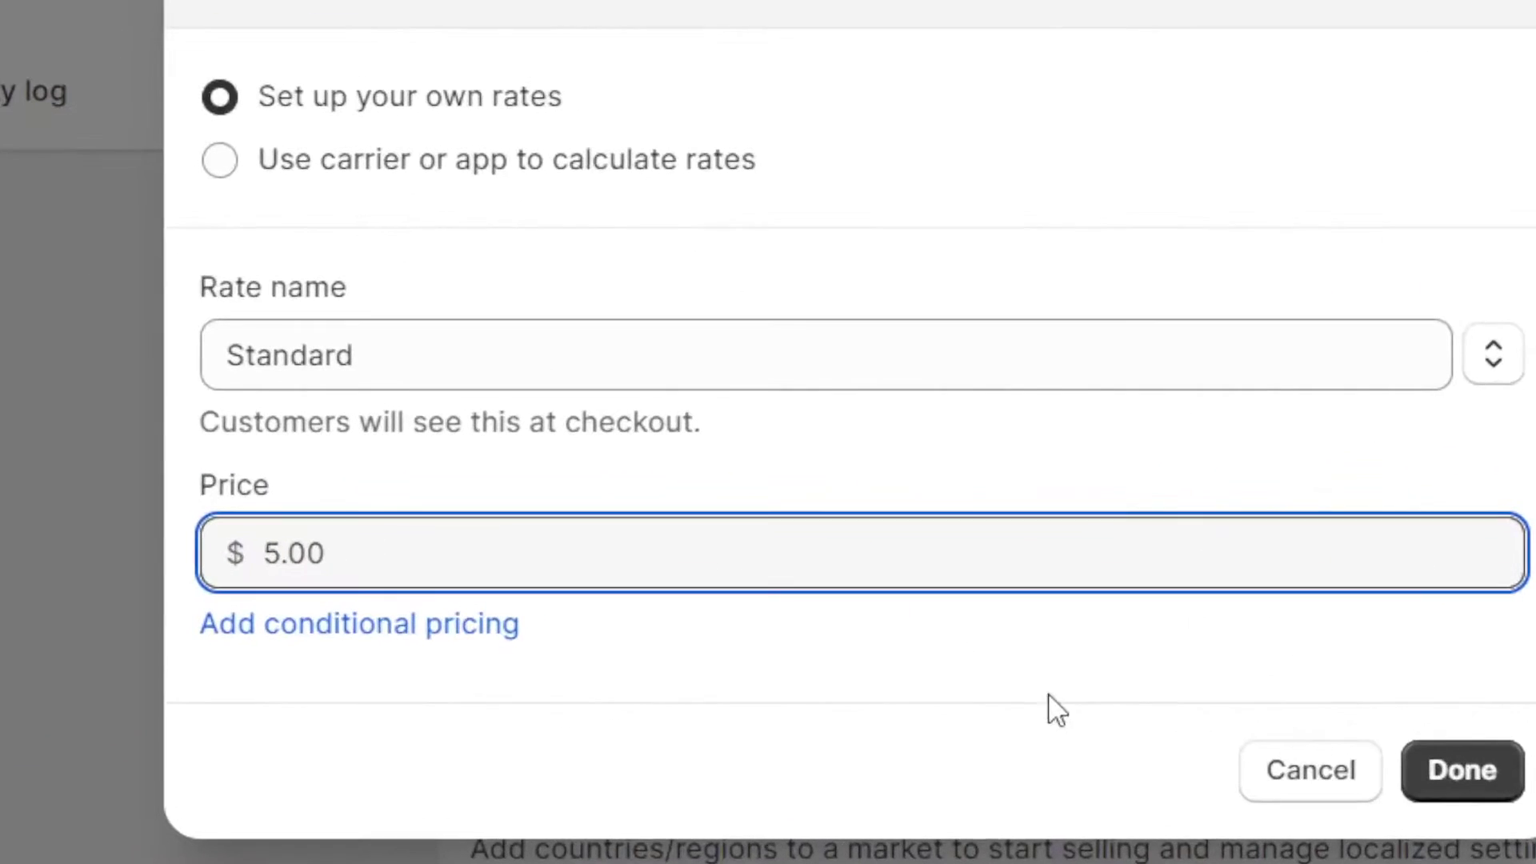
pyautogui.click(1040, 627)
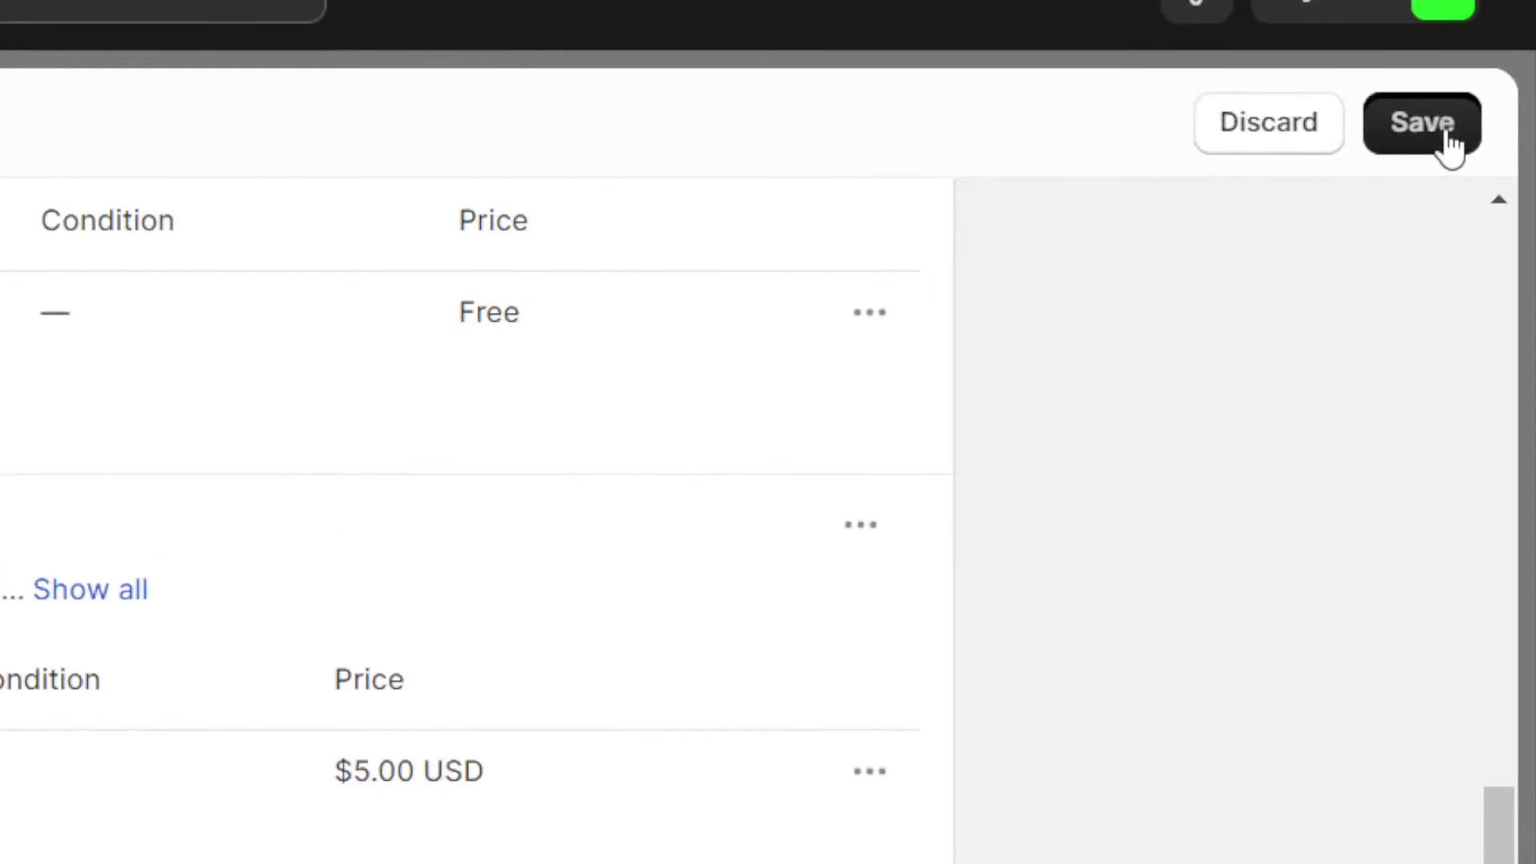
pyautogui.click(1481, 175)
pyautogui.moveTo(1507, 747); pyautogui.dragTo(1493, 144)
pyautogui.click(1447, 156)
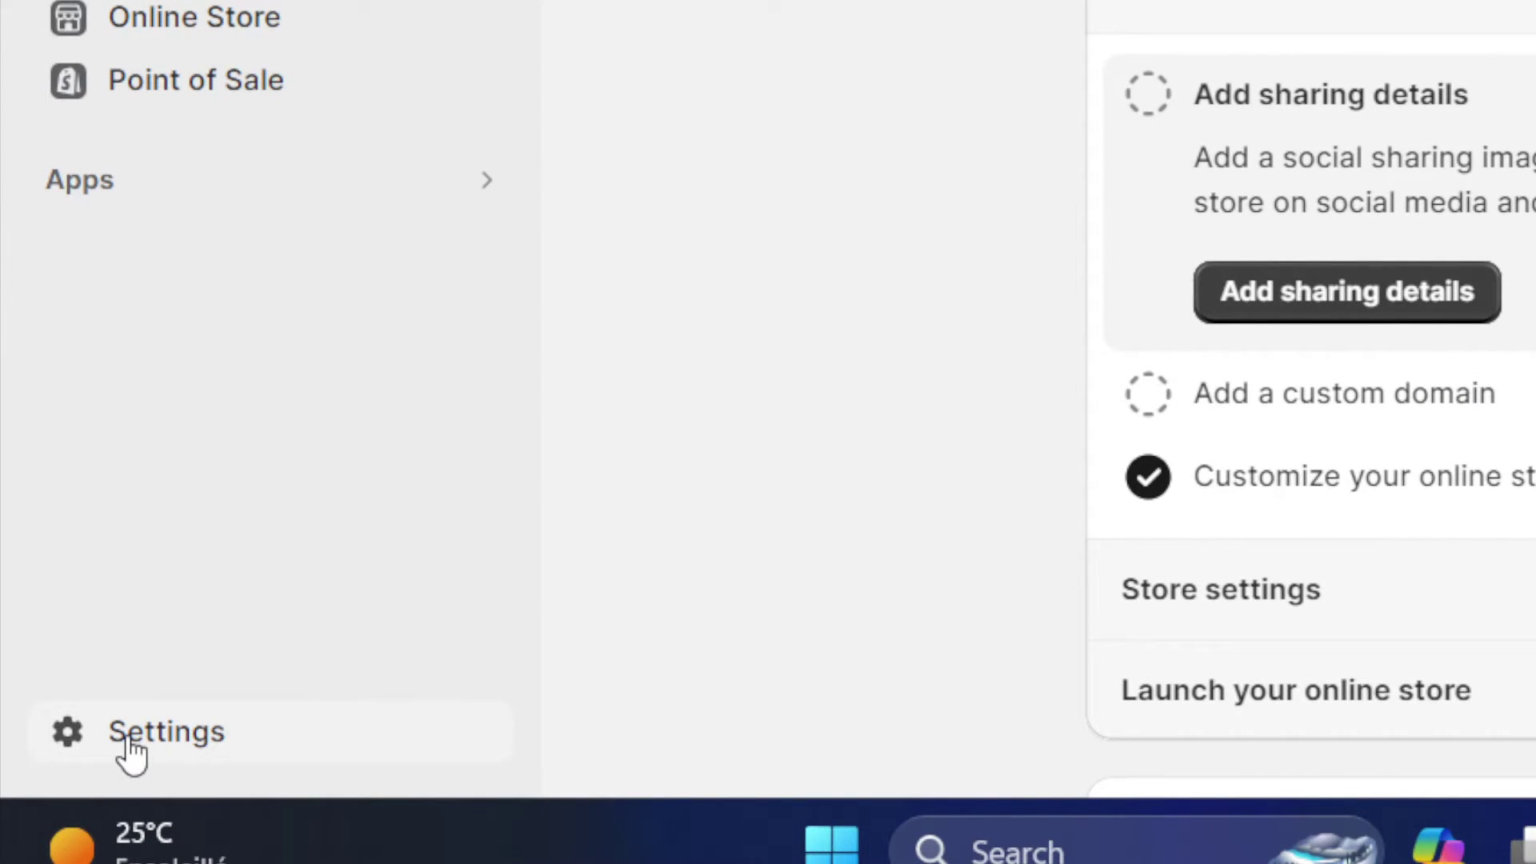
# Step: Open the store's Markets settings and check which markets are active and which are inactive
pyautogui.click(128, 747)
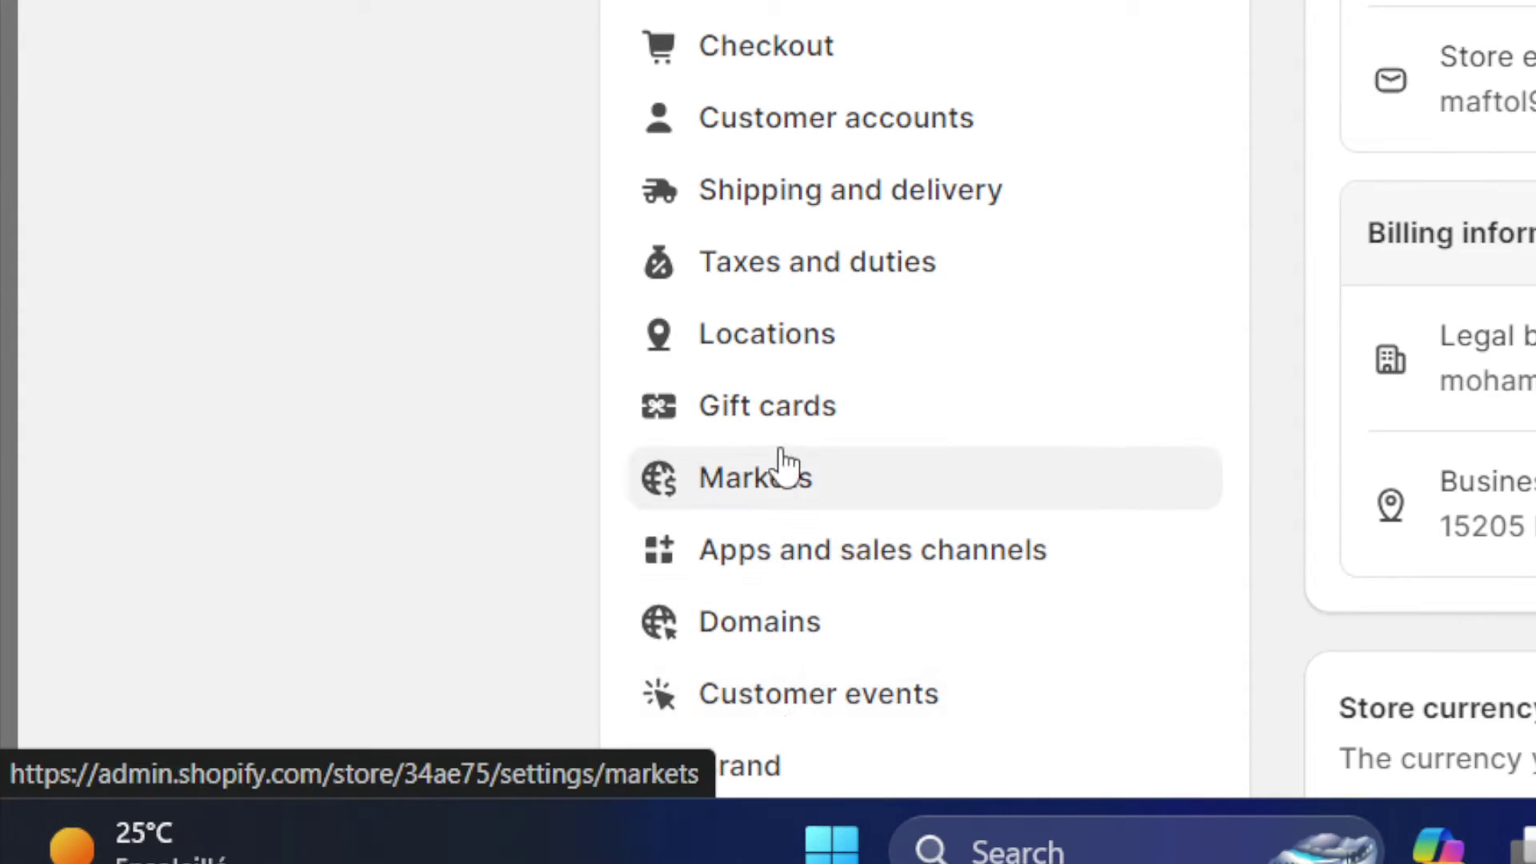
pyautogui.click(800, 492)
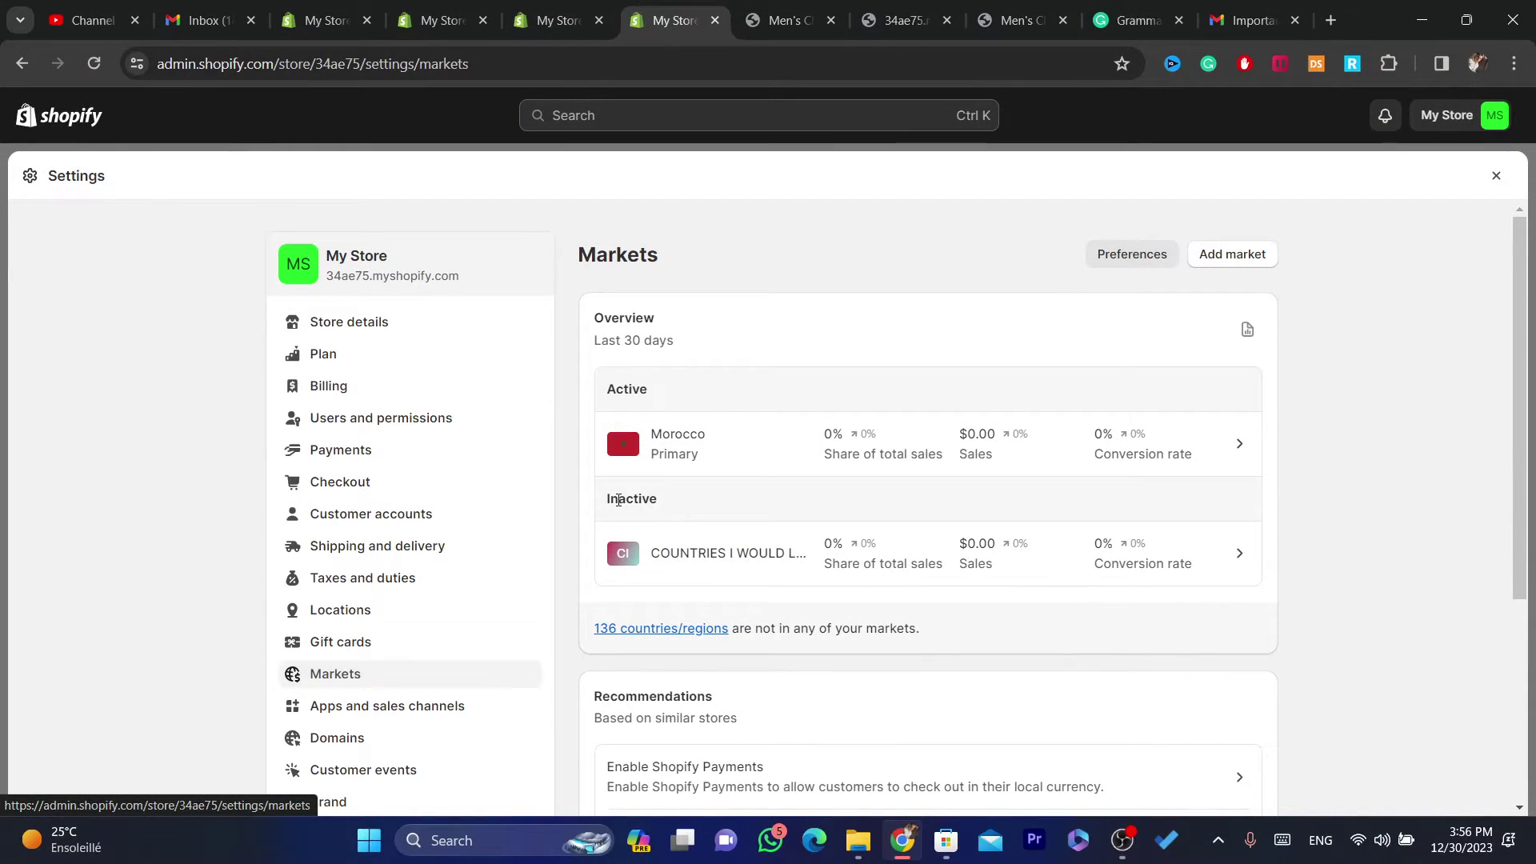
pyautogui.doubleClick(628, 498)
pyautogui.click(610, 385)
pyautogui.doubleClick(625, 388)
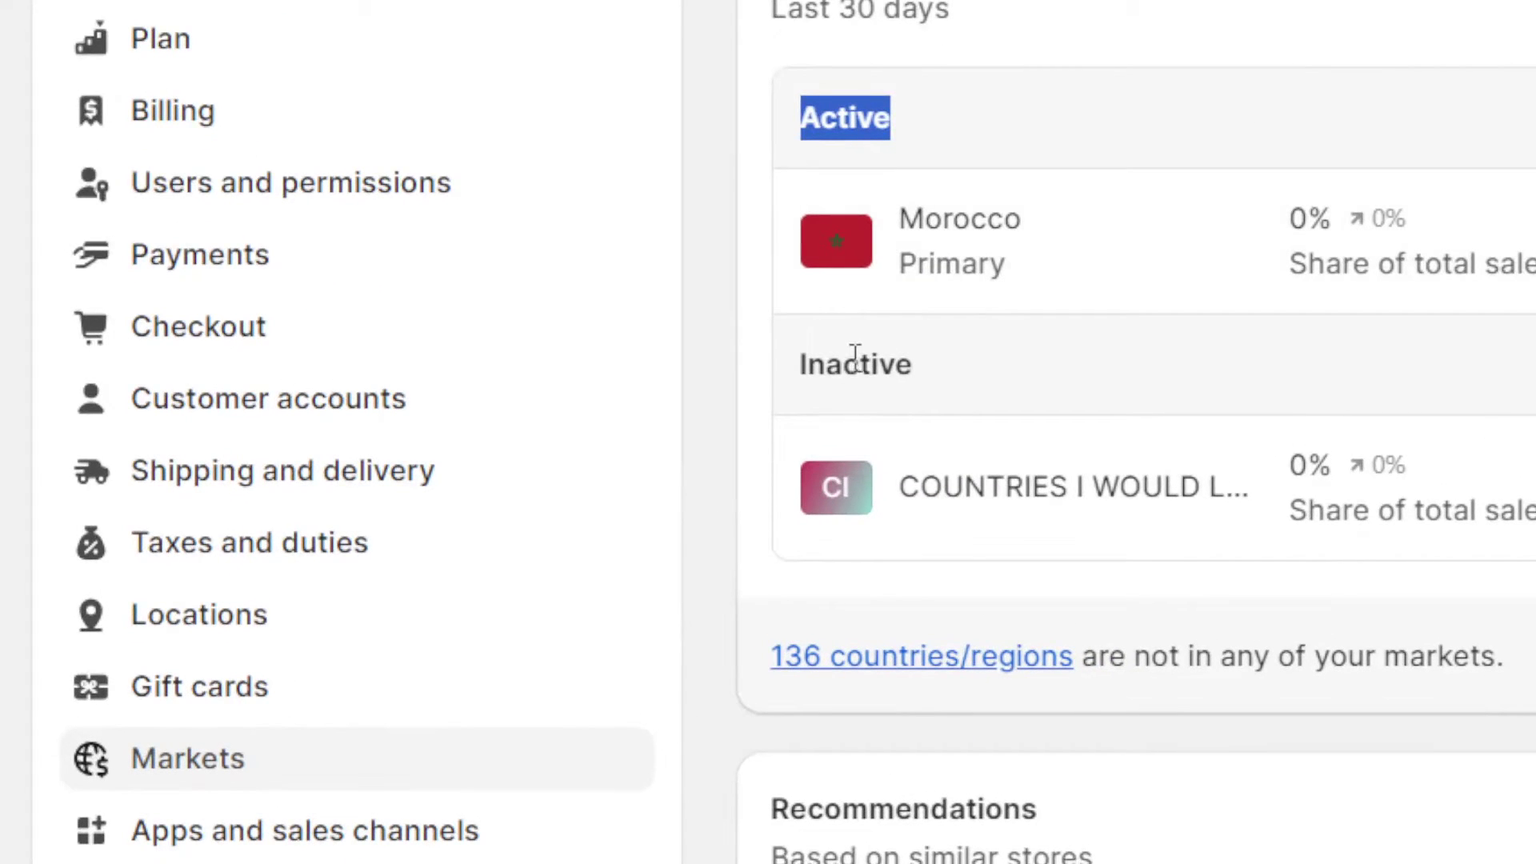
pyautogui.doubleClick(808, 362)
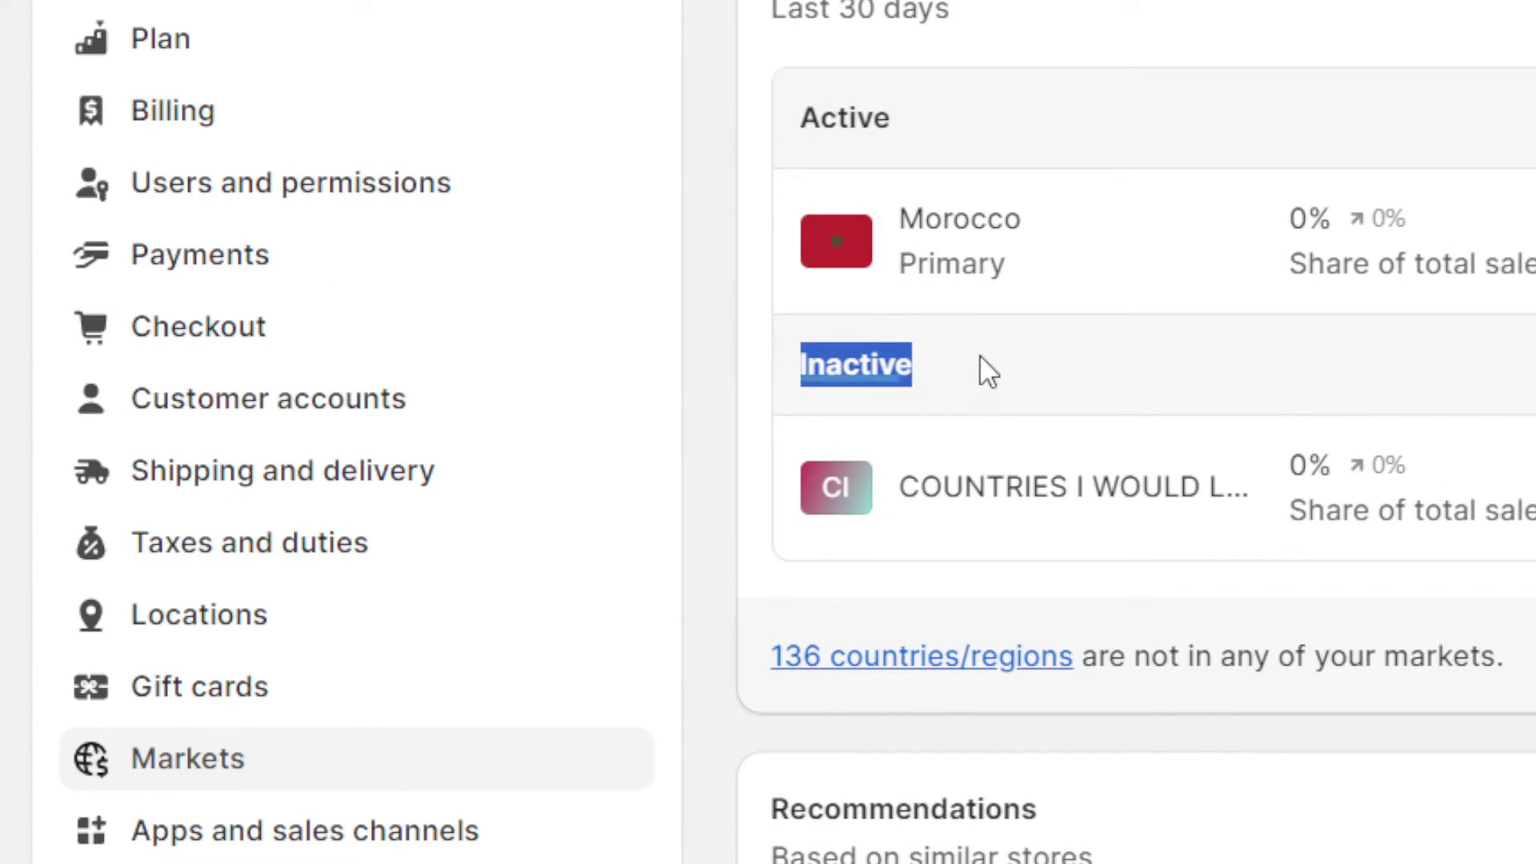
pyautogui.click(981, 357)
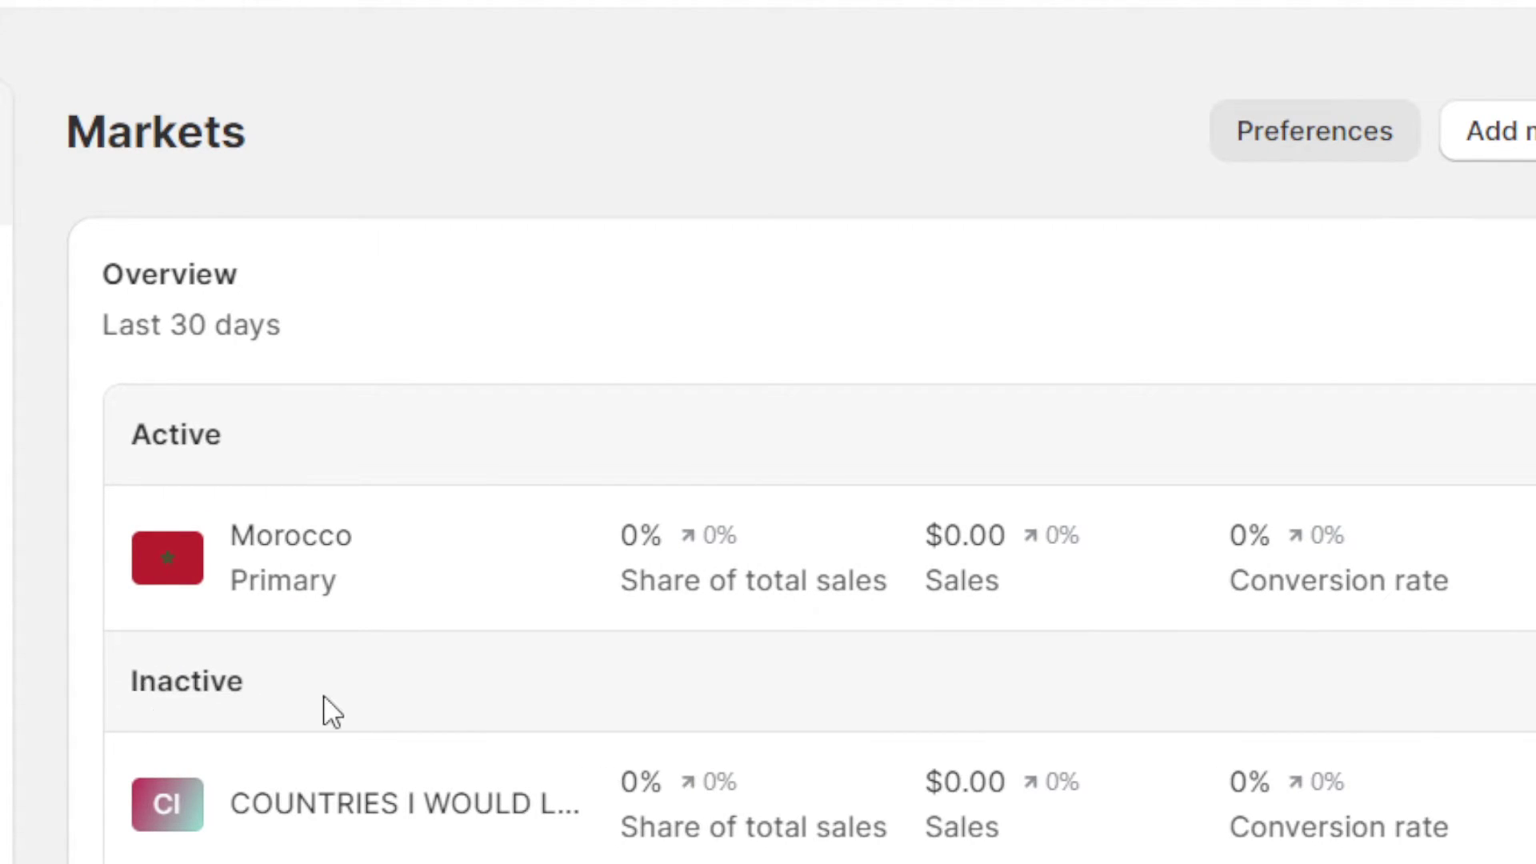
pyautogui.moveTo(233, 682); pyautogui.dragTo(104, 684)
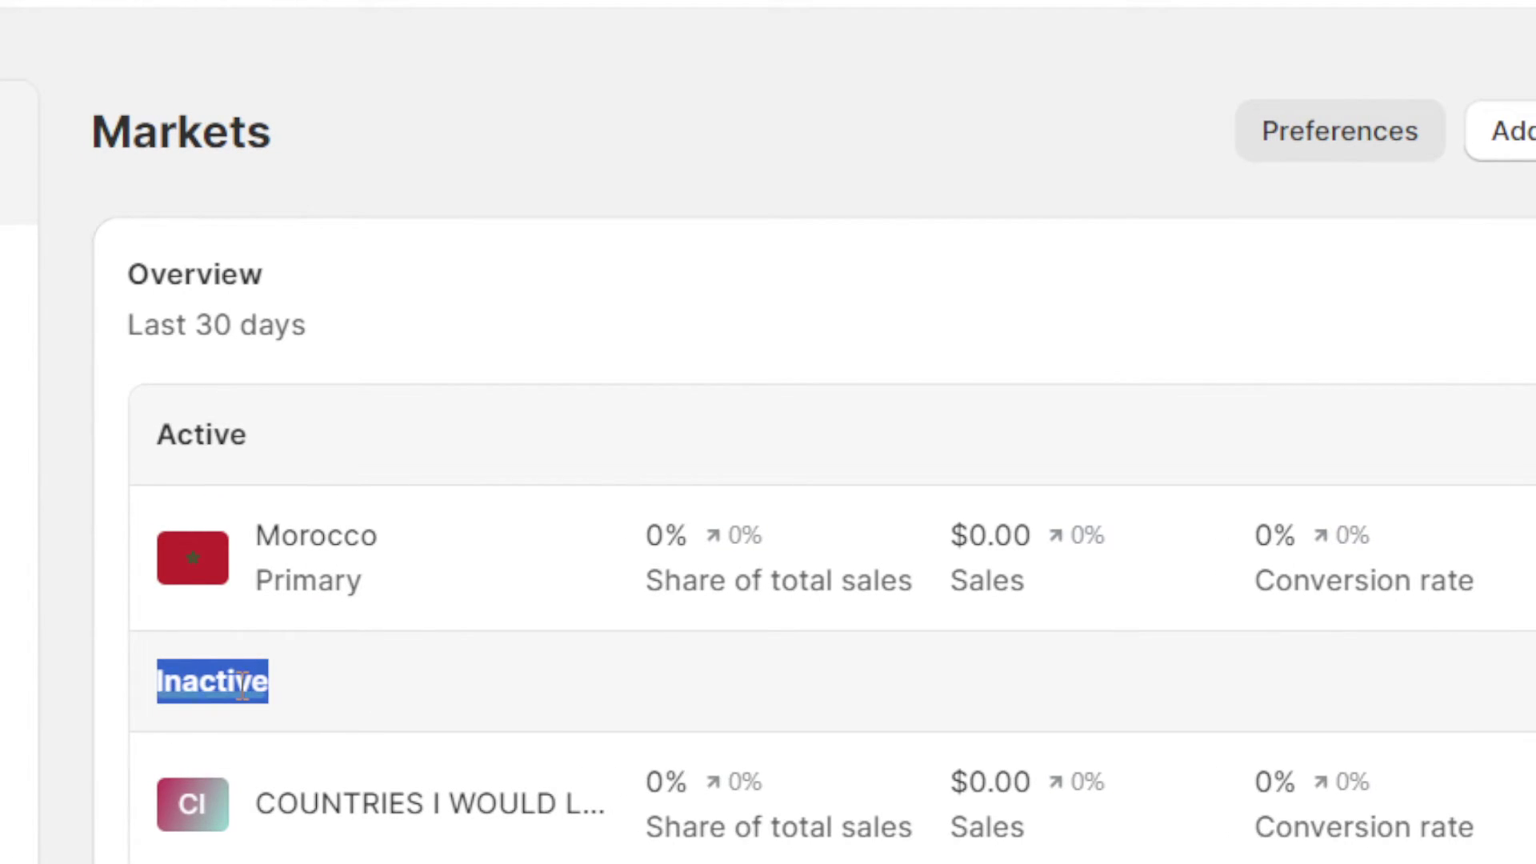
pyautogui.click(1207, 748)
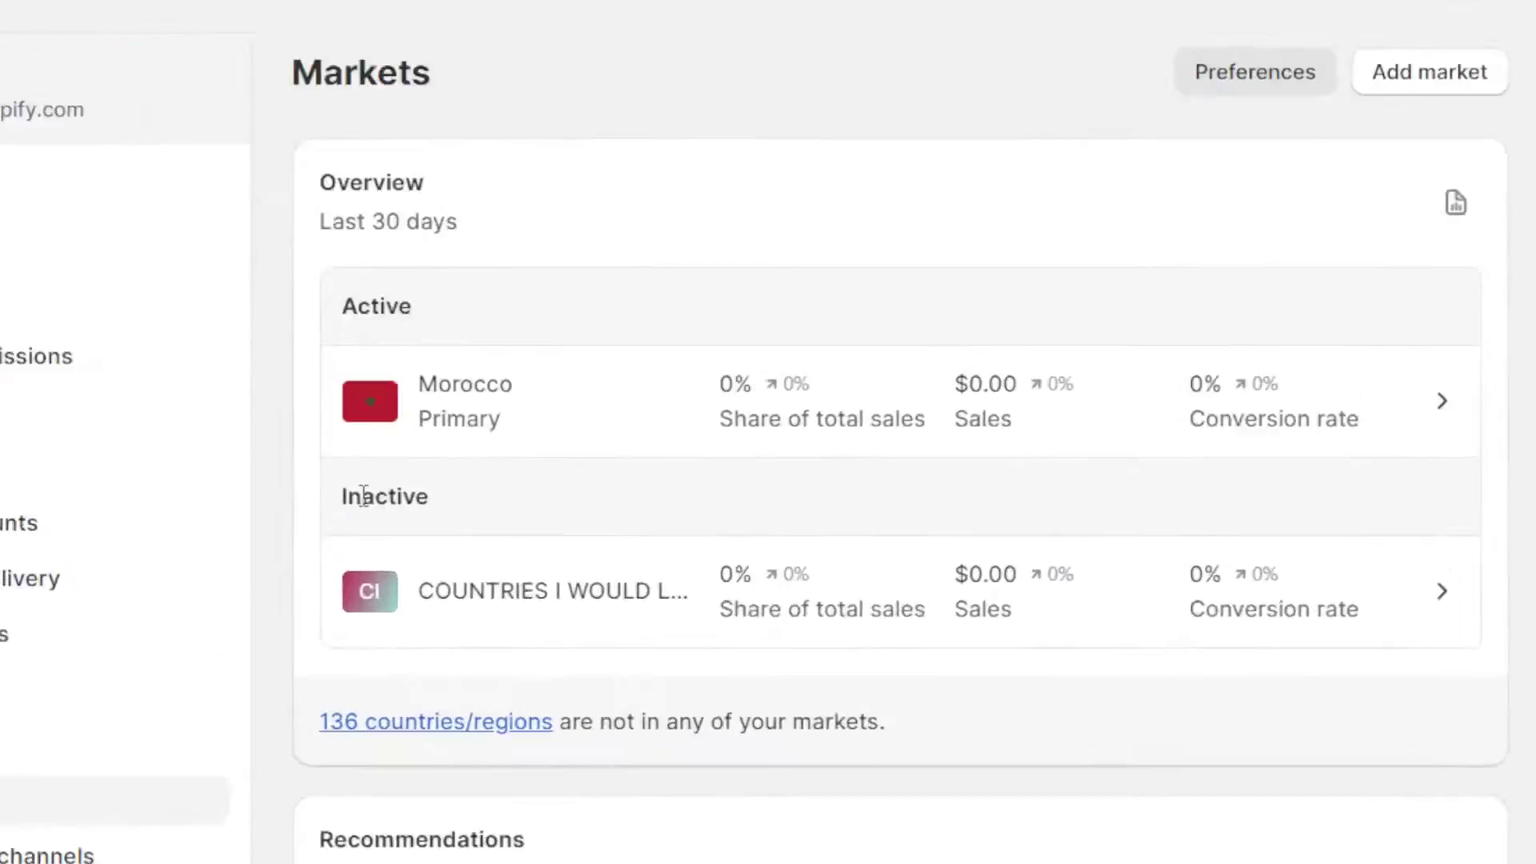
pyautogui.doubleClick(363, 496)
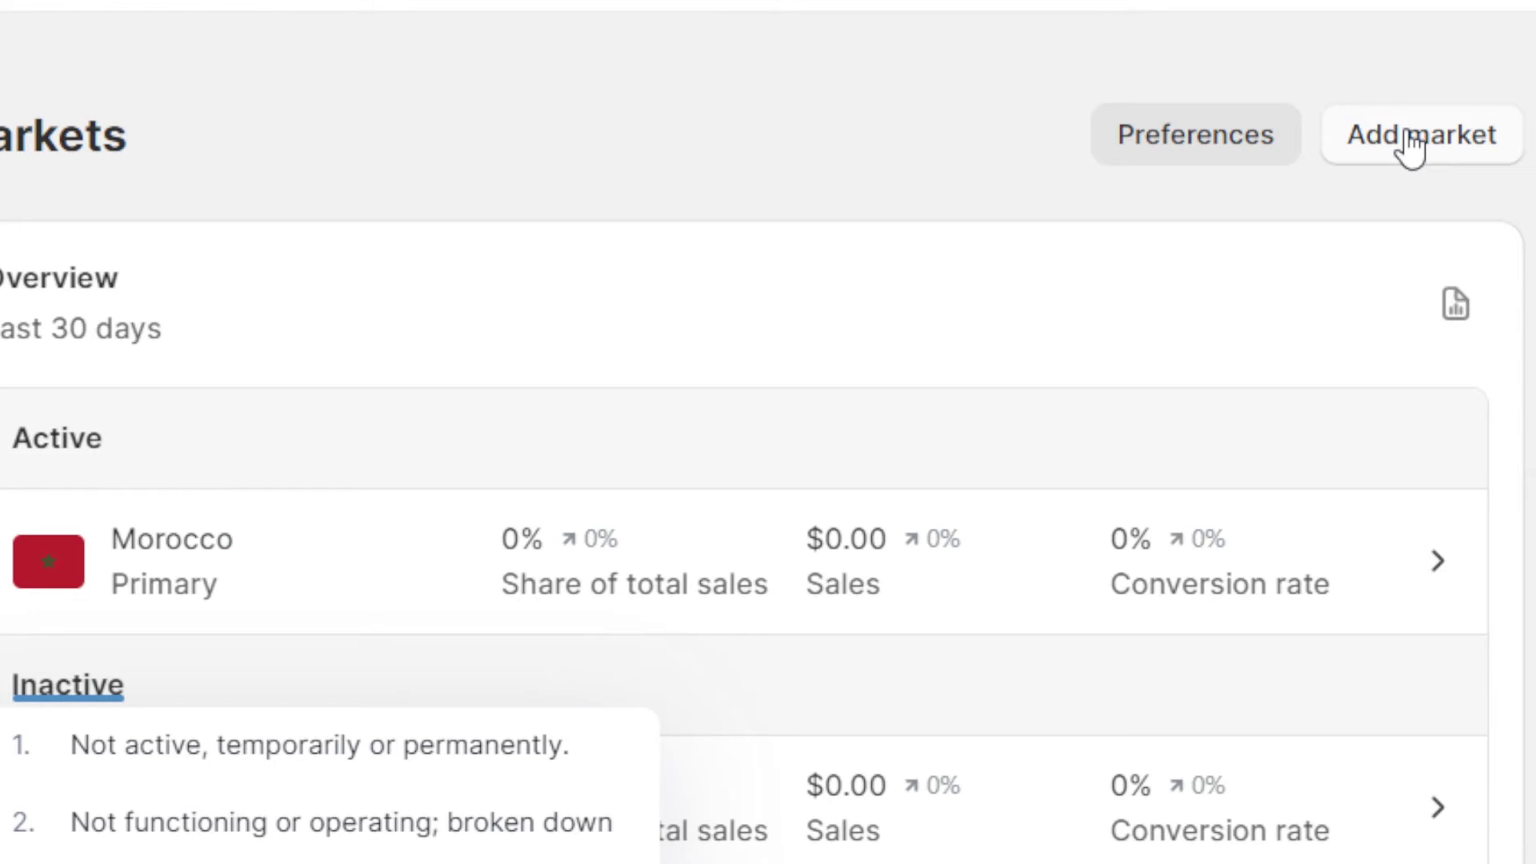
# Step: Start adding another market and name it "counties i ship to"
pyautogui.click(1412, 144)
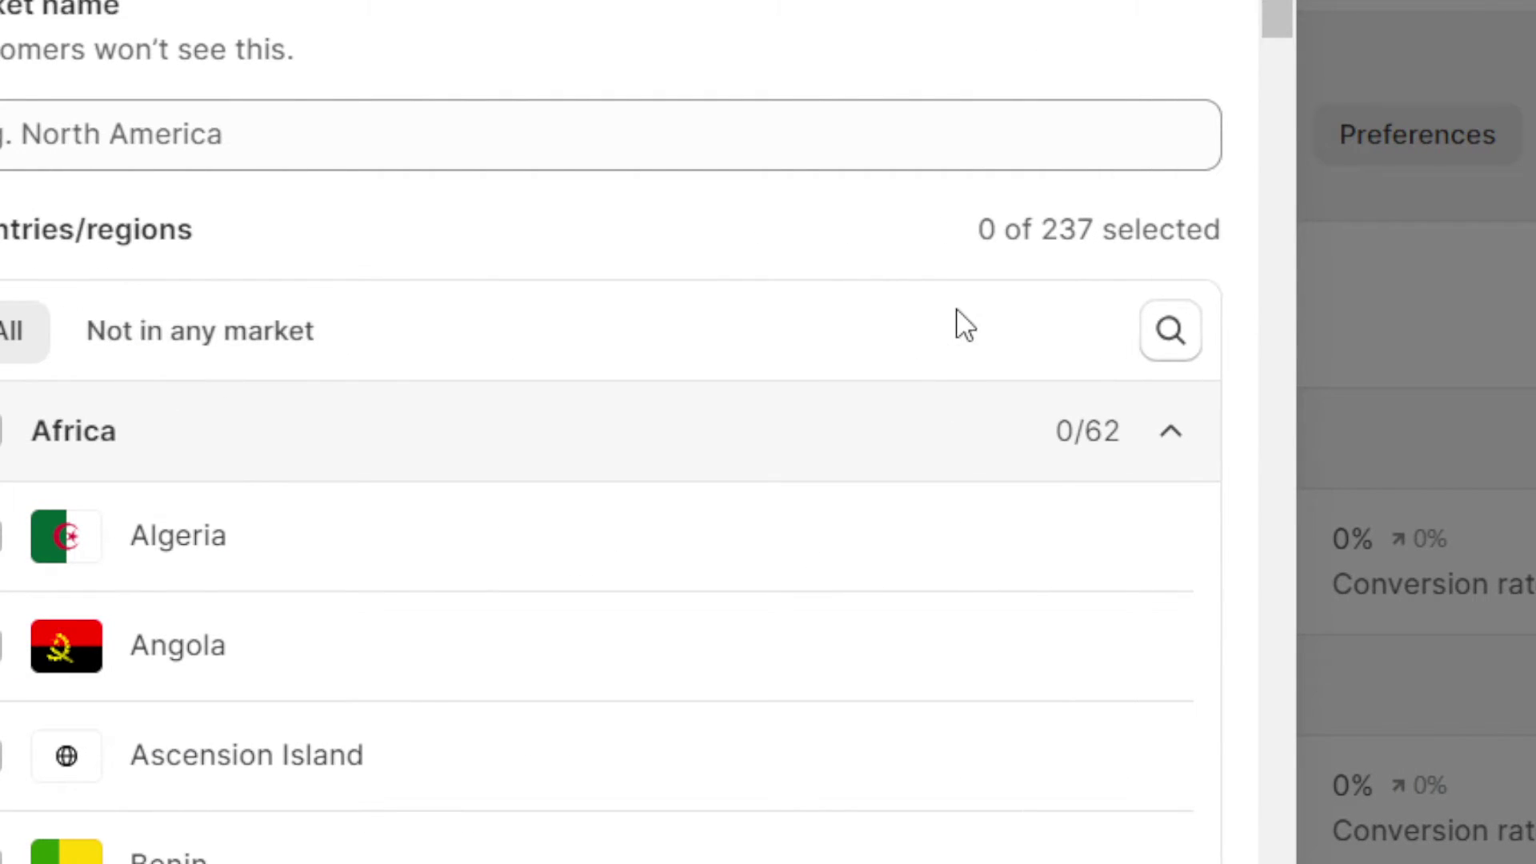
pyautogui.scroll(-3, 1283, 136)
pyautogui.scroll(3, 1284, 136)
pyautogui.click(346, 296)
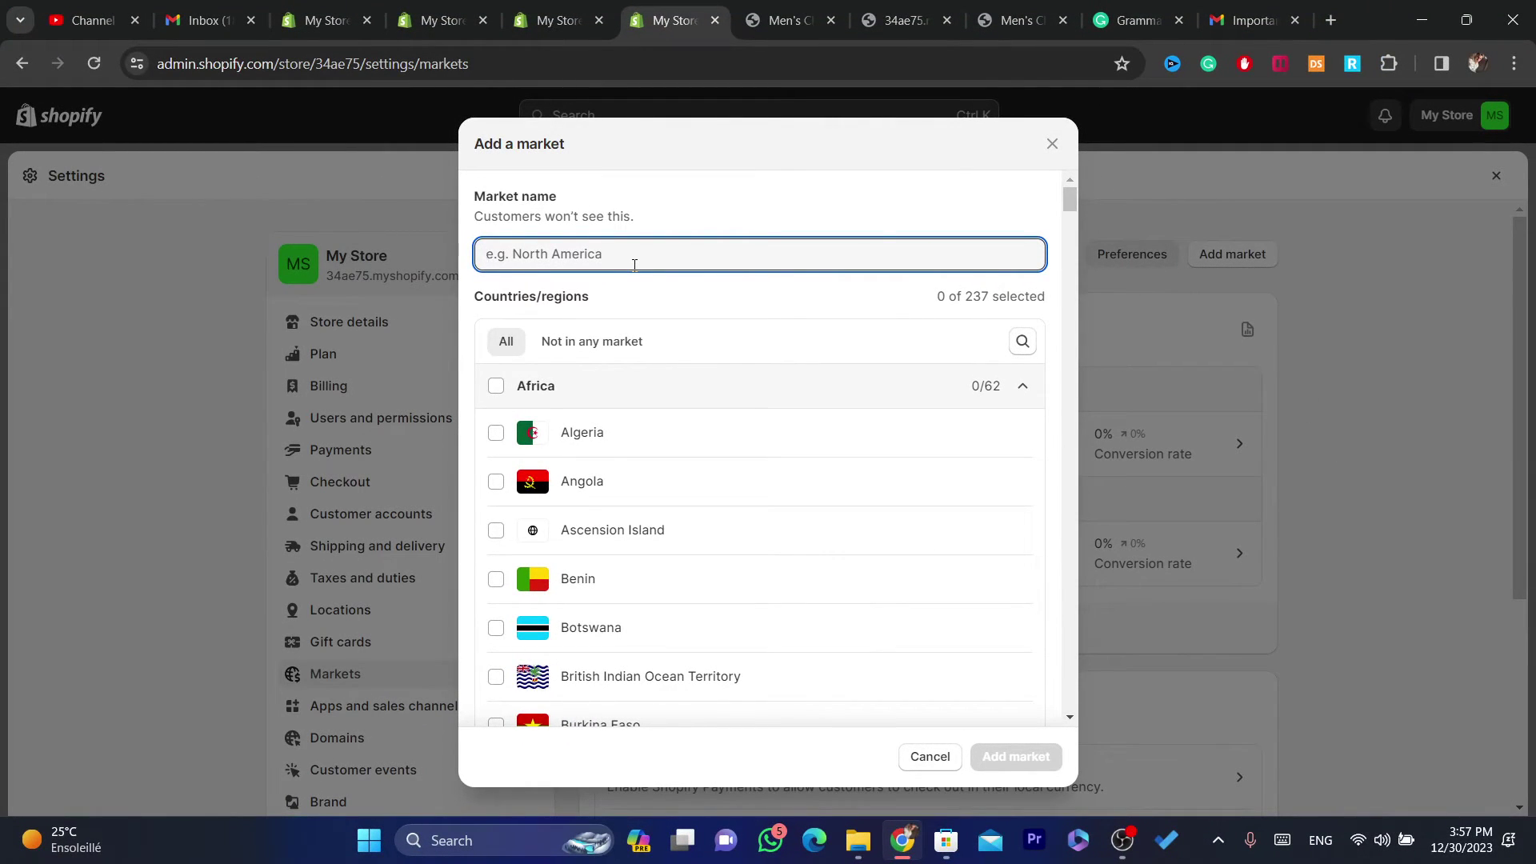
pyautogui.write('counties i ship to')
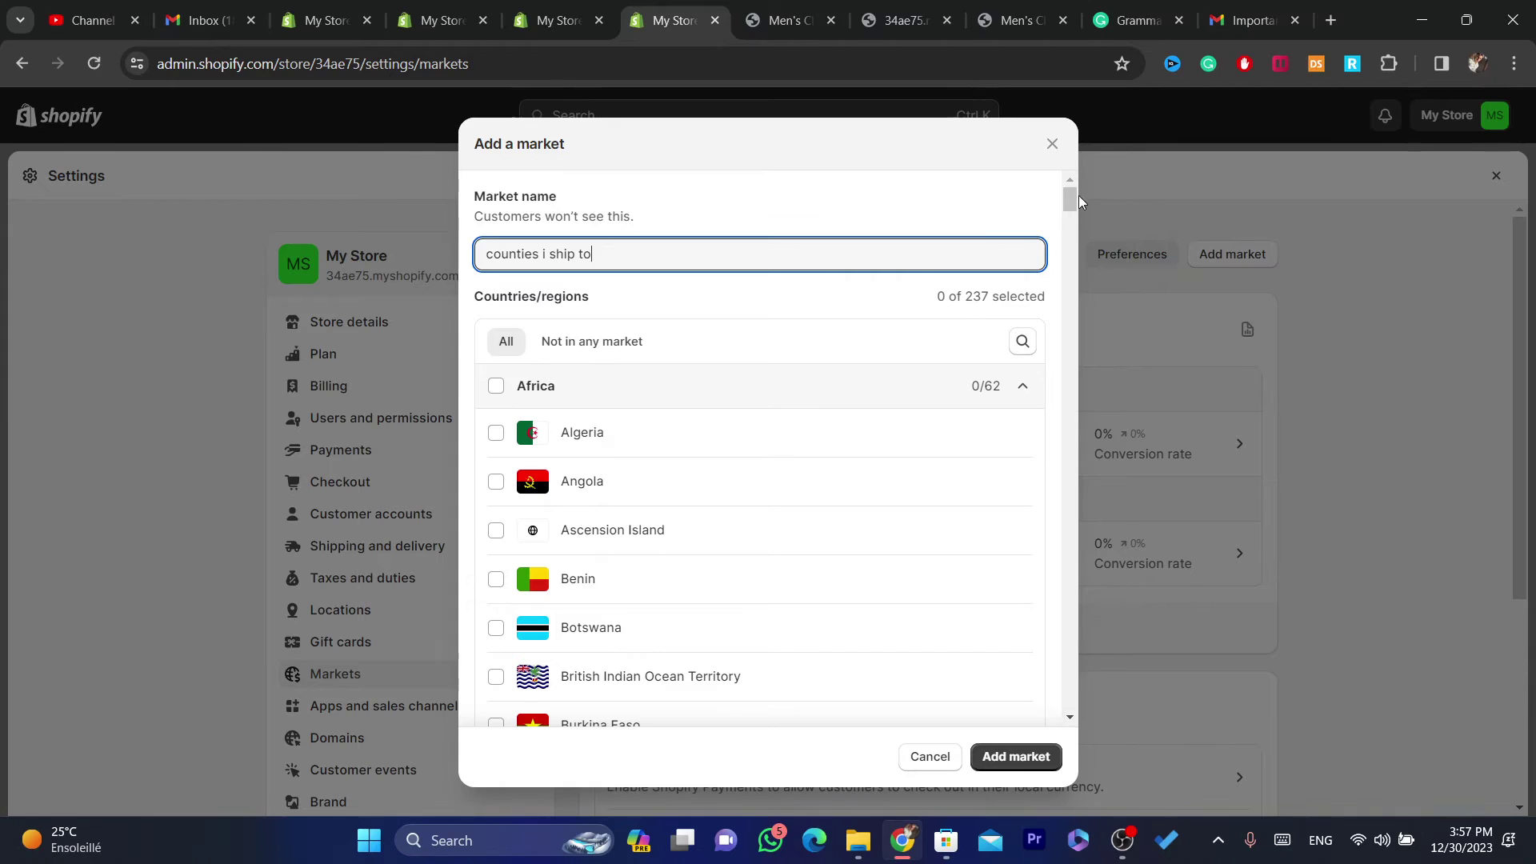
# Step: Include all of Asia and Europe in the "counties i ship to" market, save it with the country reassignment, and return to the markets list
pyautogui.moveTo(1070, 198); pyautogui.dragTo(1066, 343)
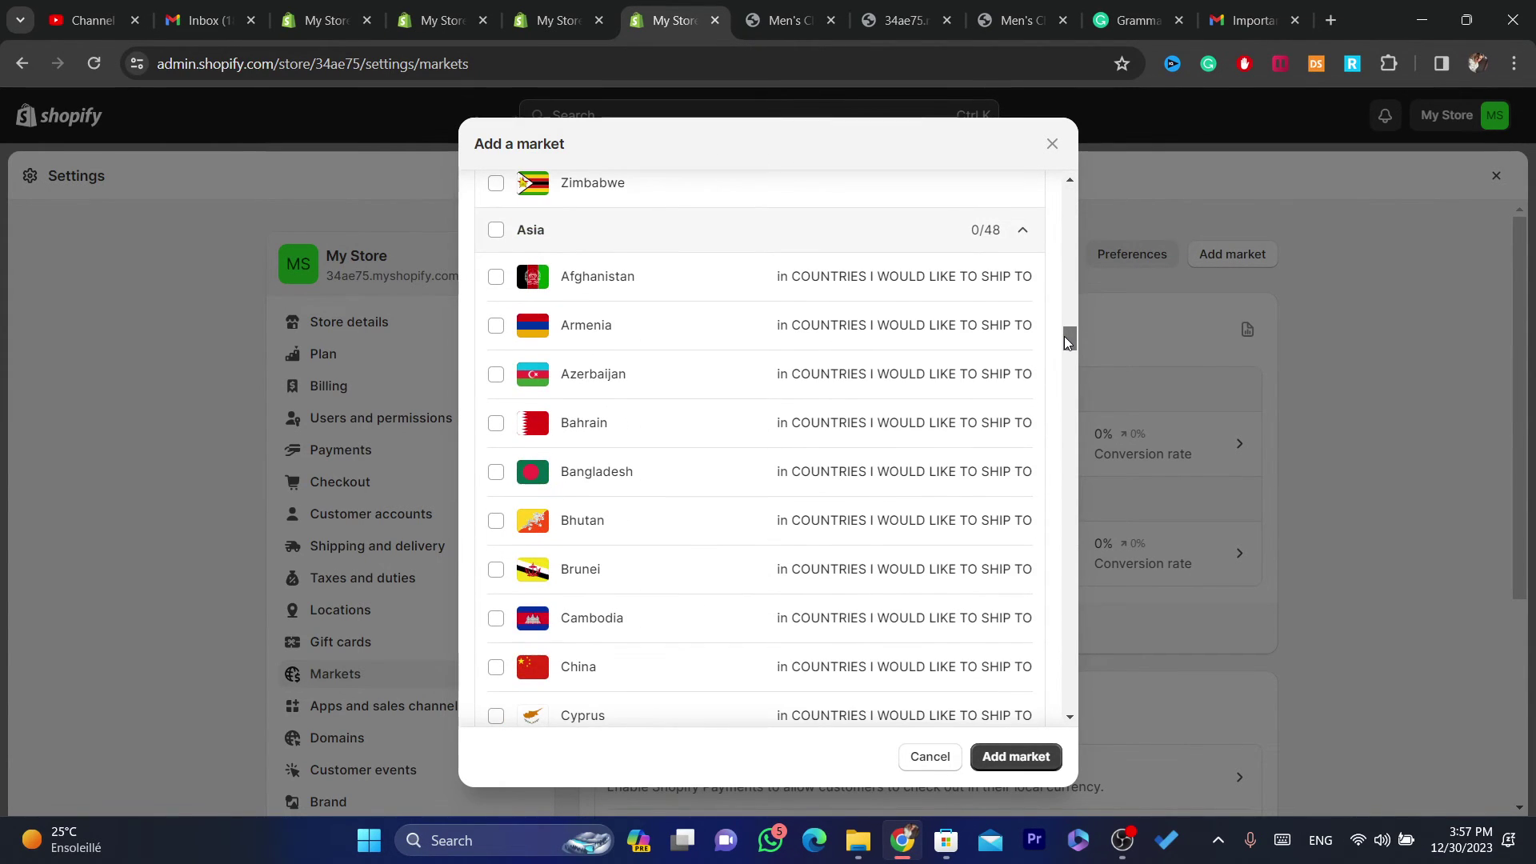
pyautogui.click(496, 230)
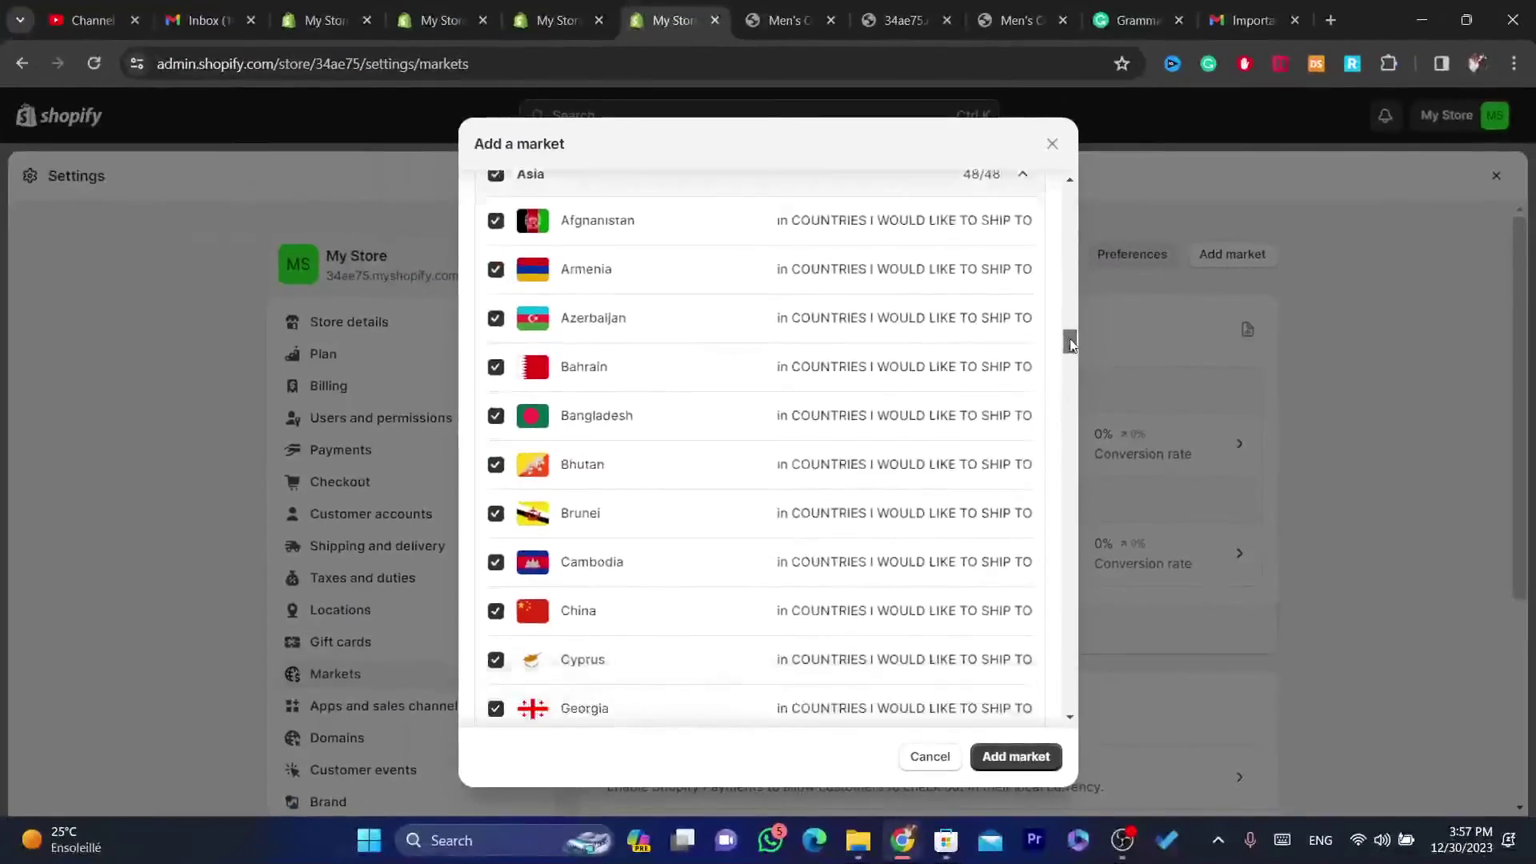
pyautogui.moveTo(1275, 449); pyautogui.dragTo(1275, 463)
pyautogui.moveTo(1071, 345); pyautogui.dragTo(1066, 434)
pyautogui.click(496, 330)
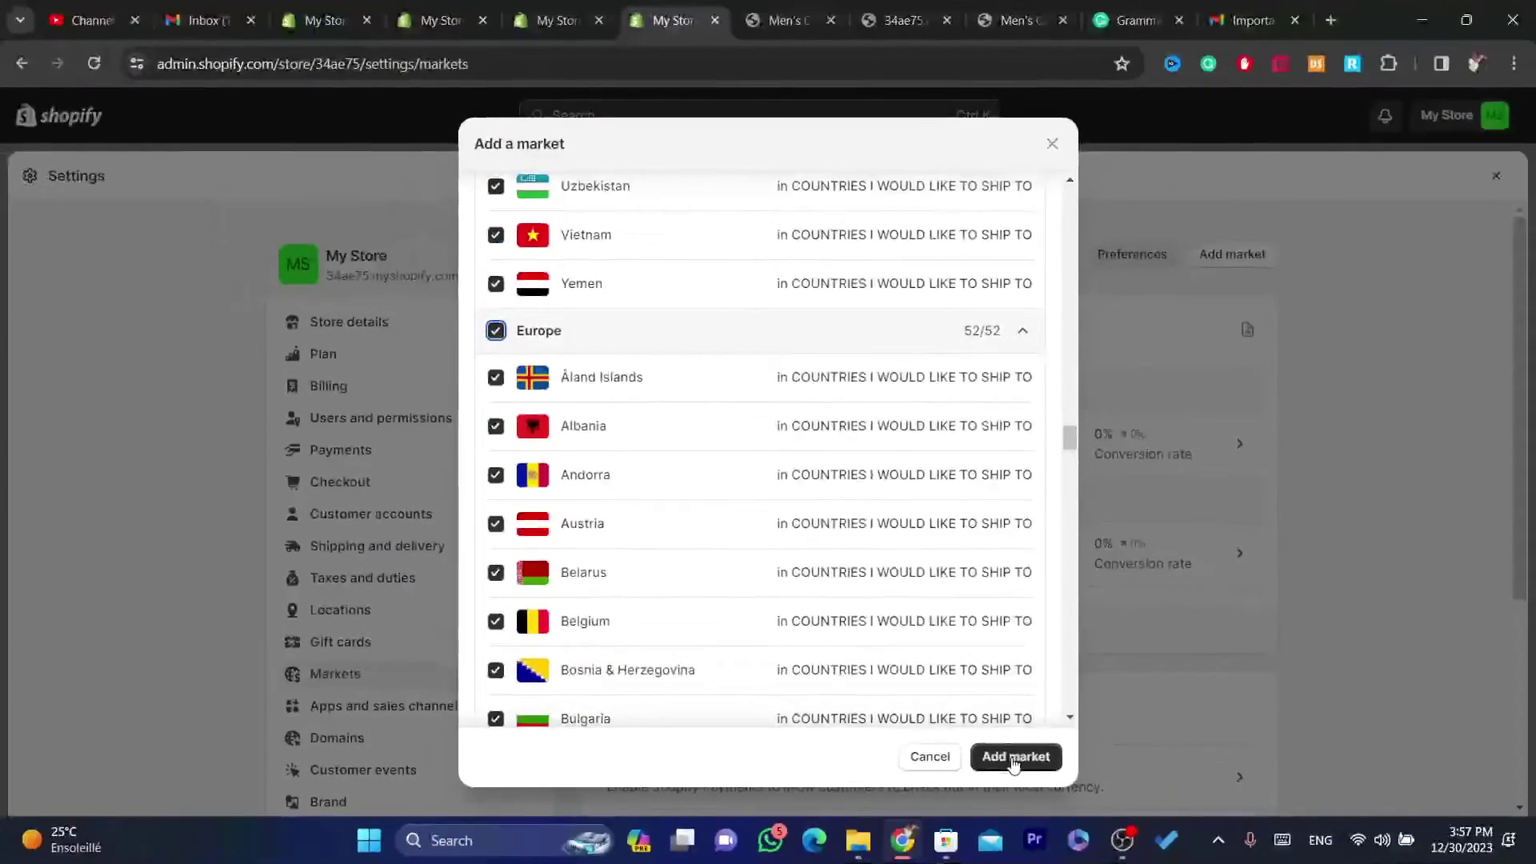
pyautogui.click(1014, 756)
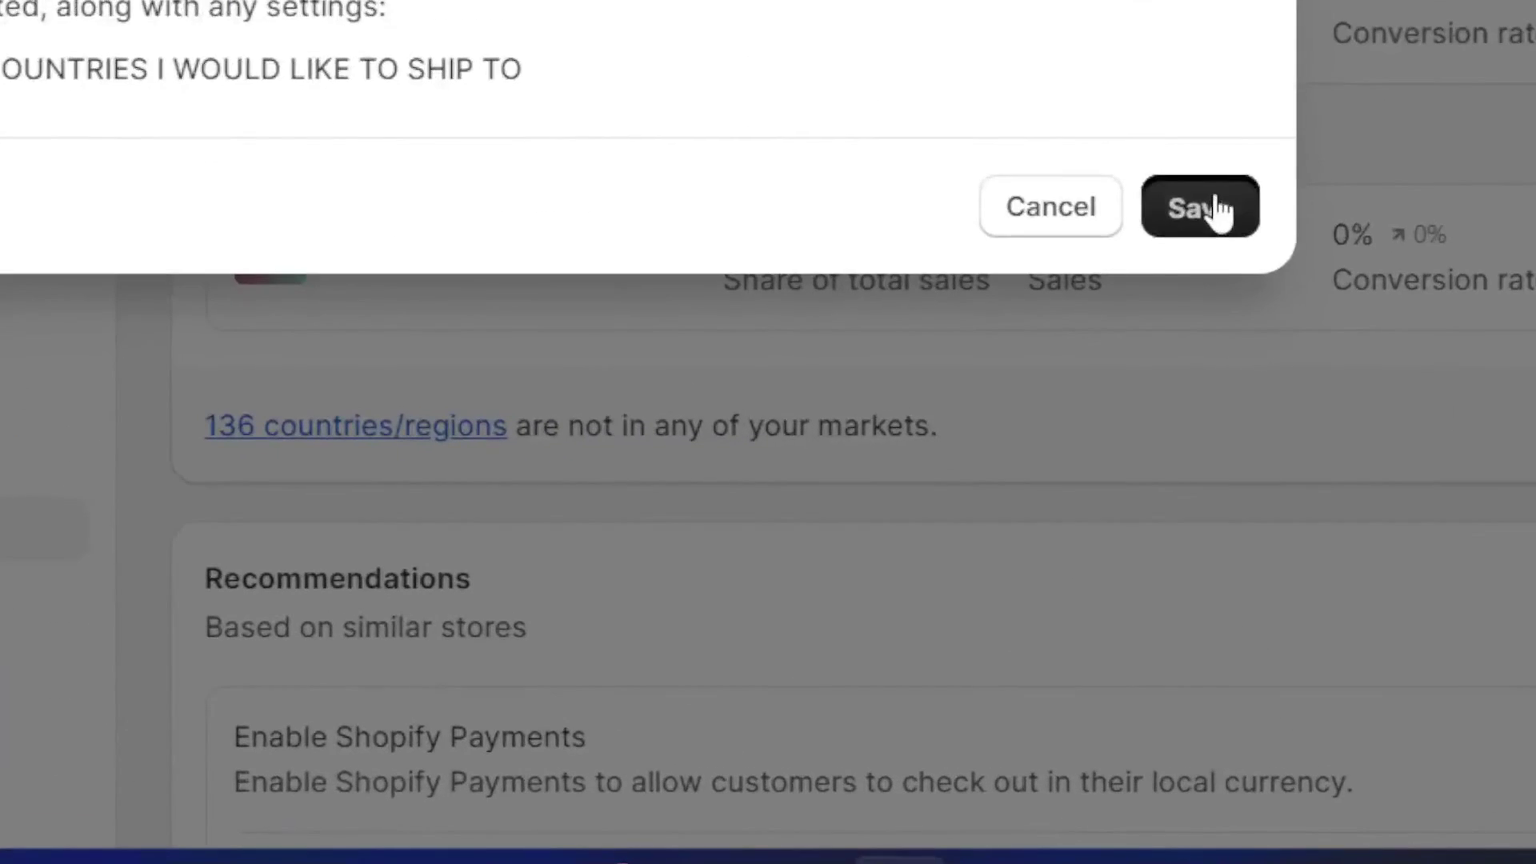
pyautogui.click(1035, 530)
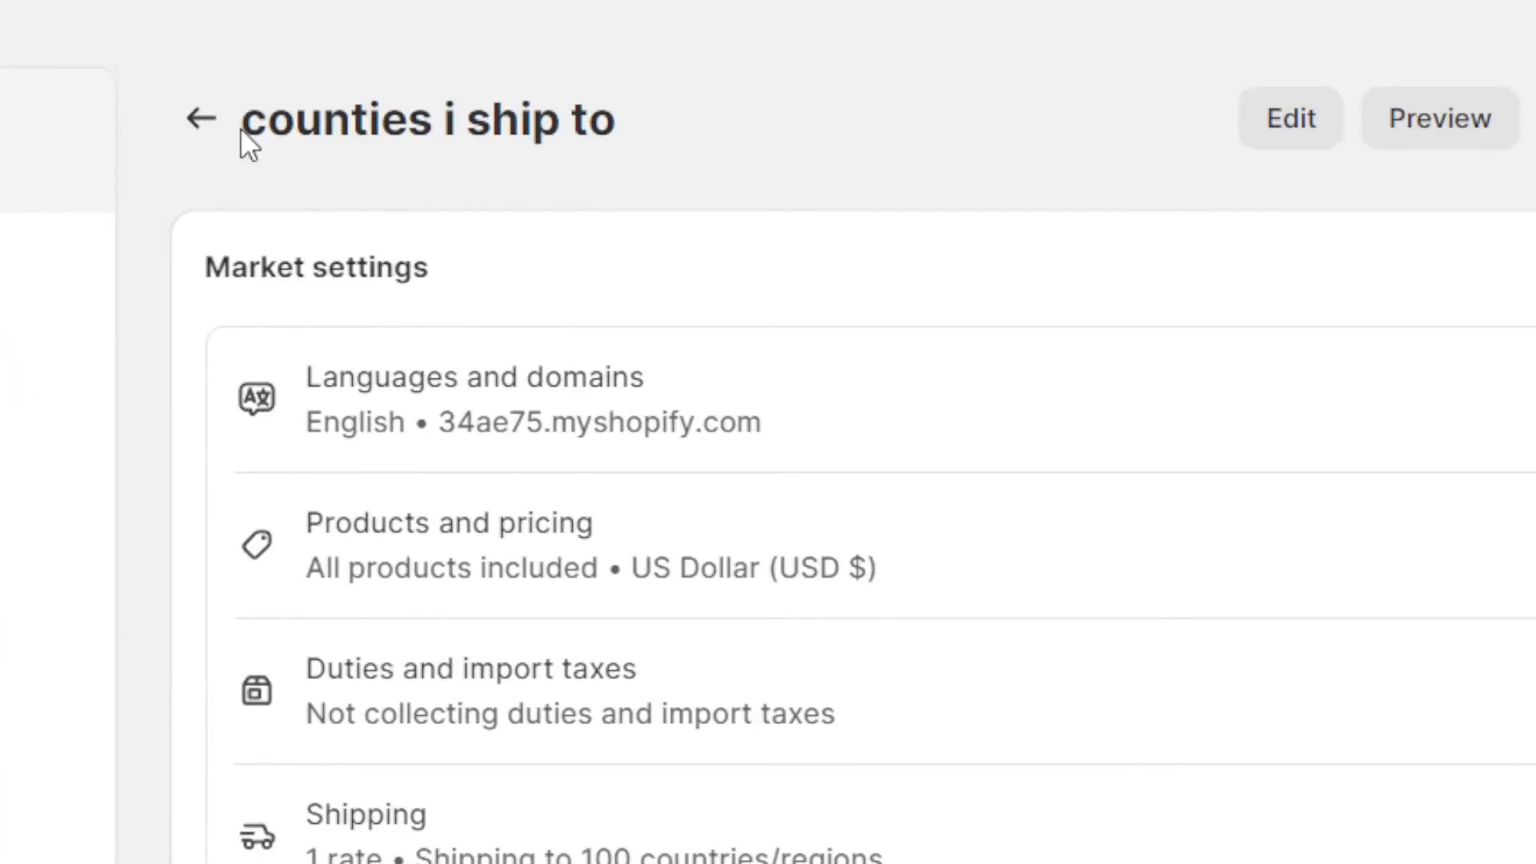
pyautogui.click(227, 135)
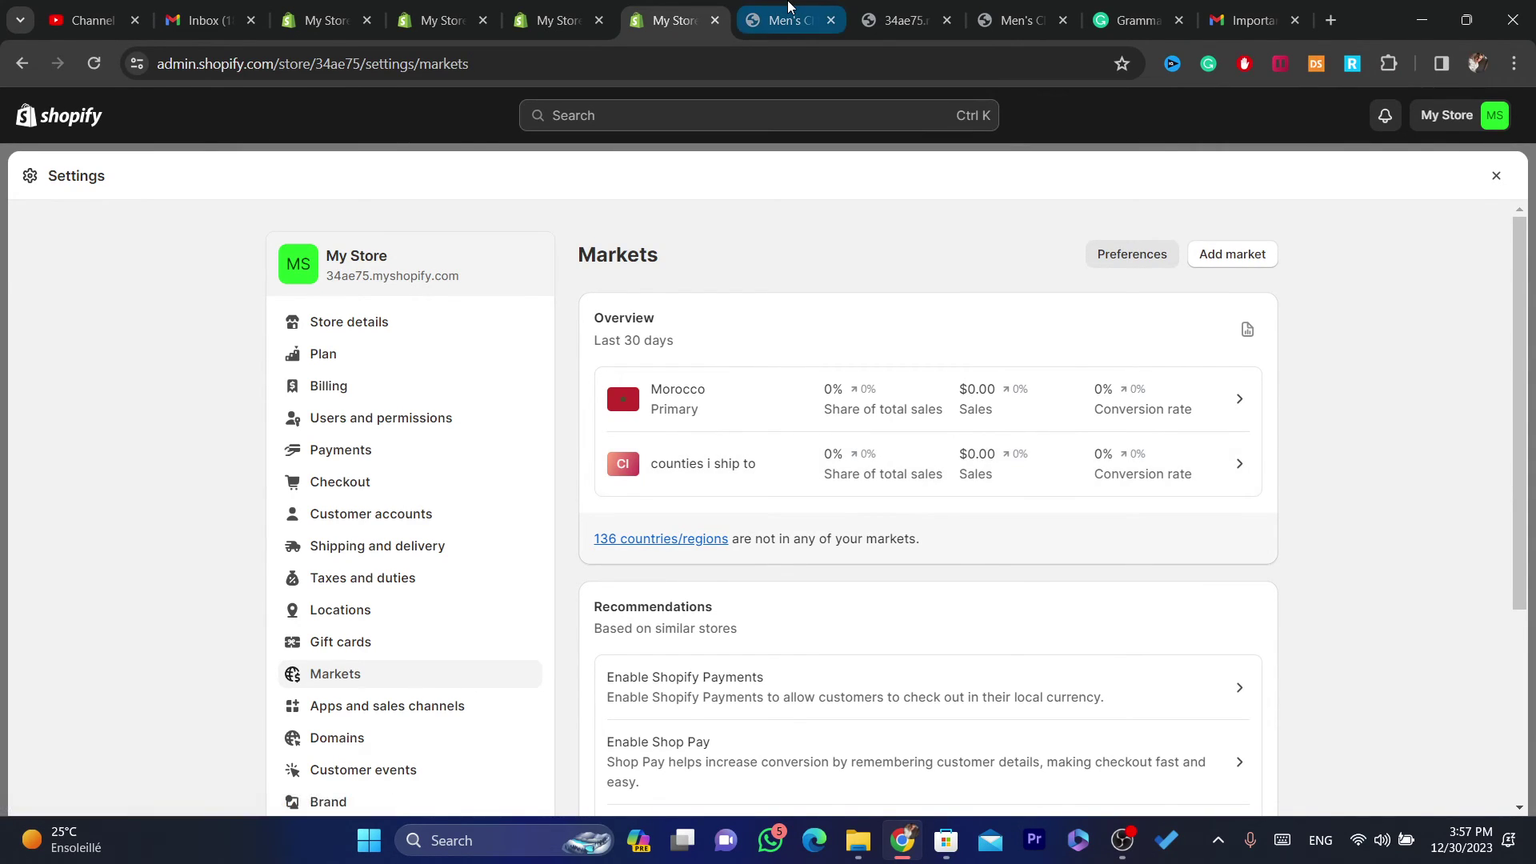
# Step: Switch to the storefront's gaming chair product page, reload it, and examine the countries offered in the country selector
pyautogui.click(784, 20)
pyautogui.click(83, 62)
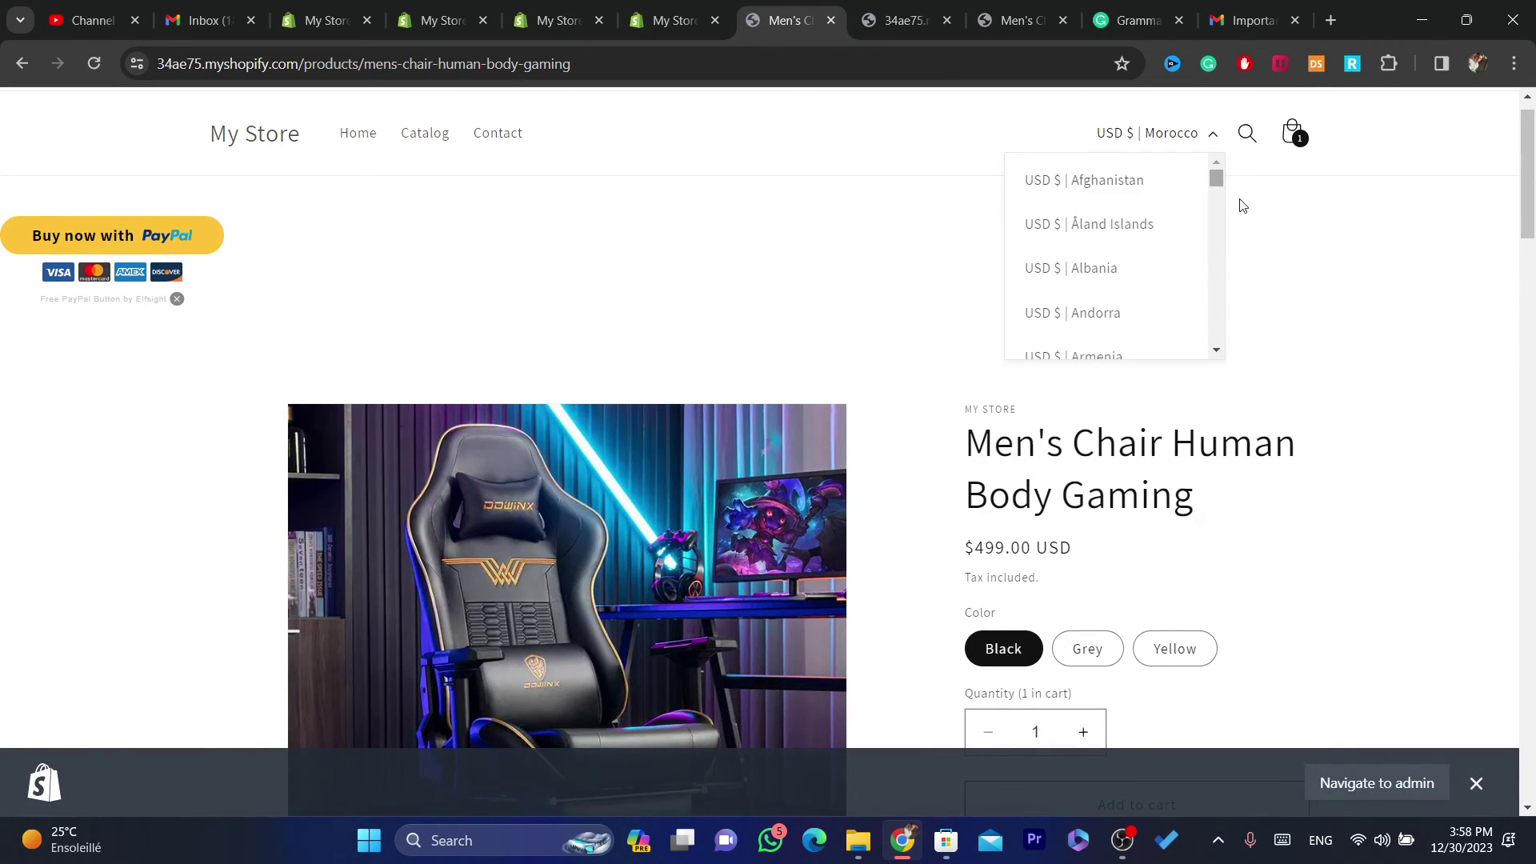
pyautogui.moveTo(1218, 181); pyautogui.dragTo(1214, 342)
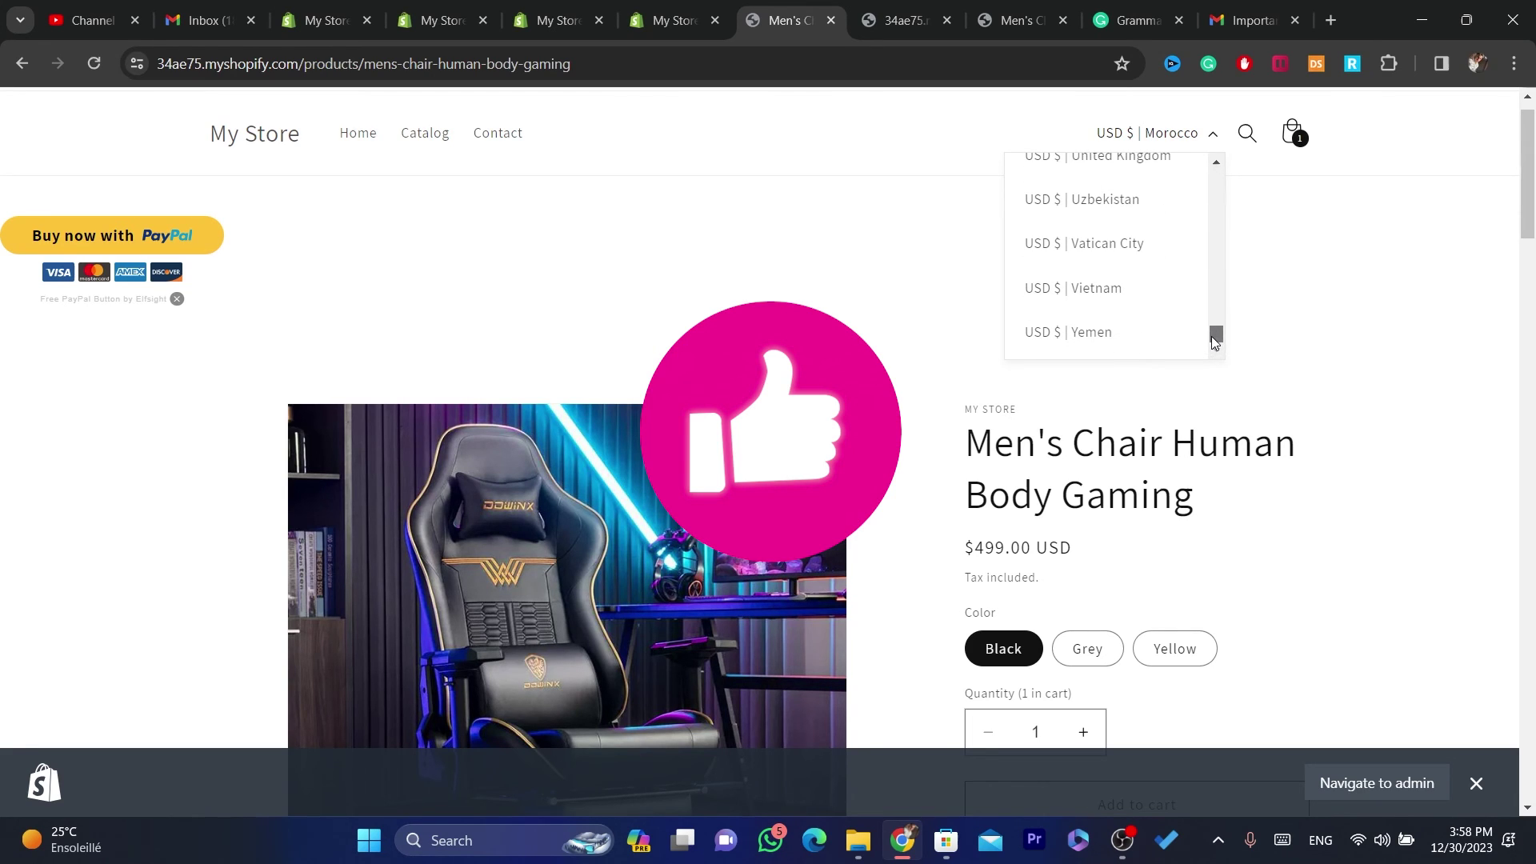
pyautogui.doubleClick(1122, 496)
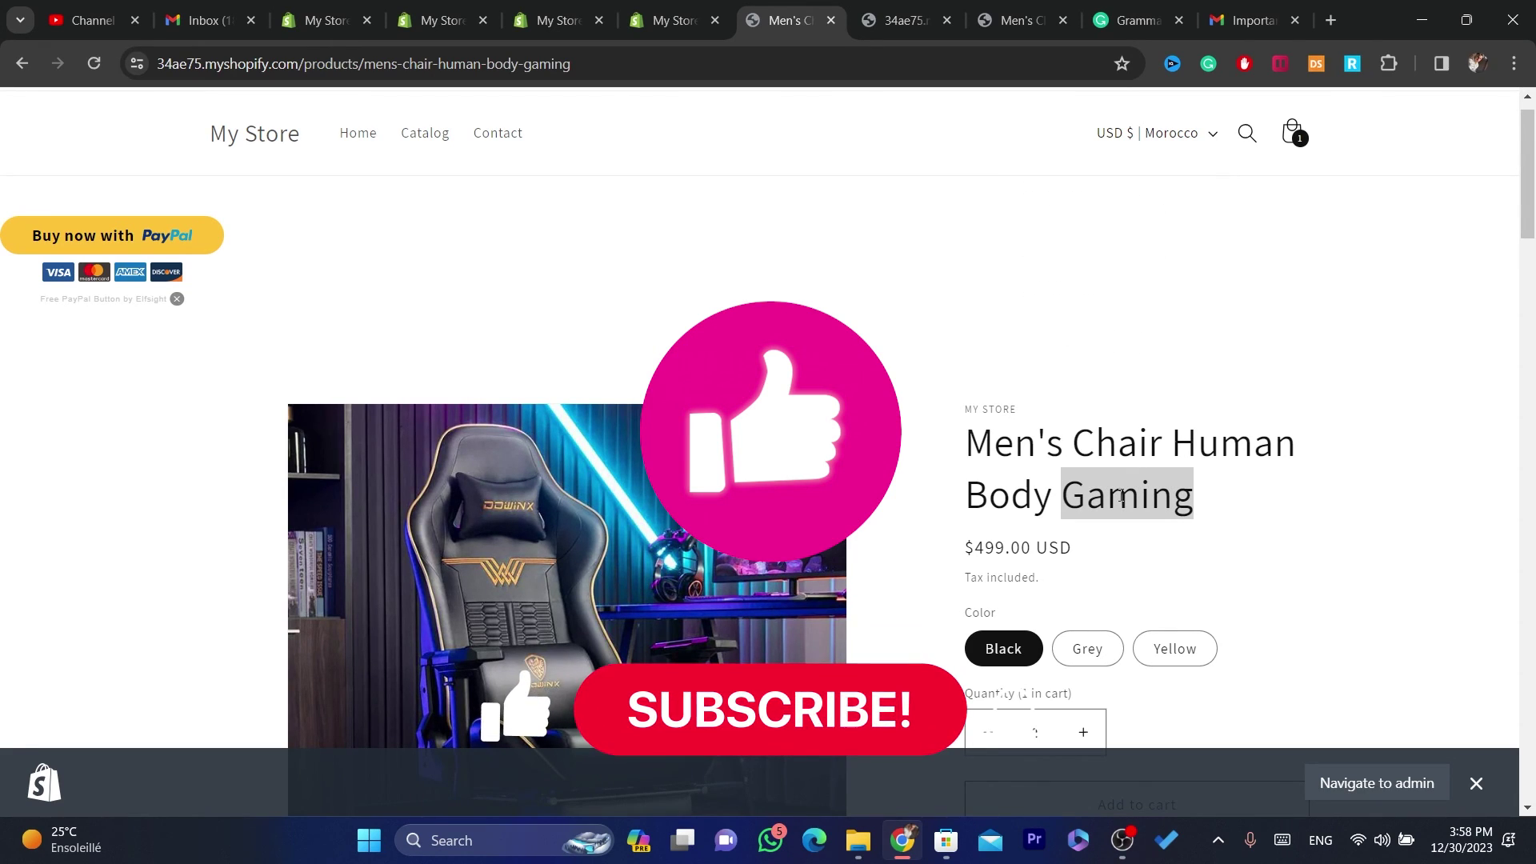